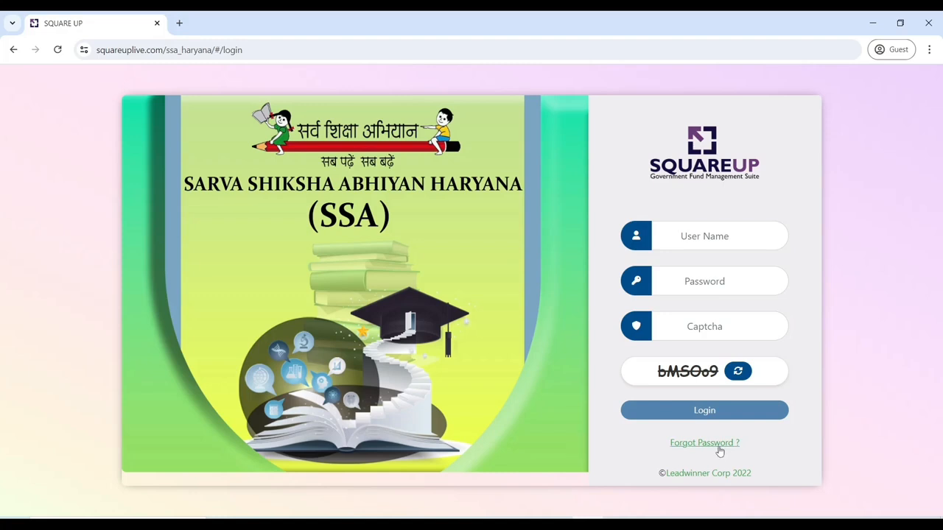
Step: Start a password reset, verify the employee ID and have a one-time code sent
click(719, 448)
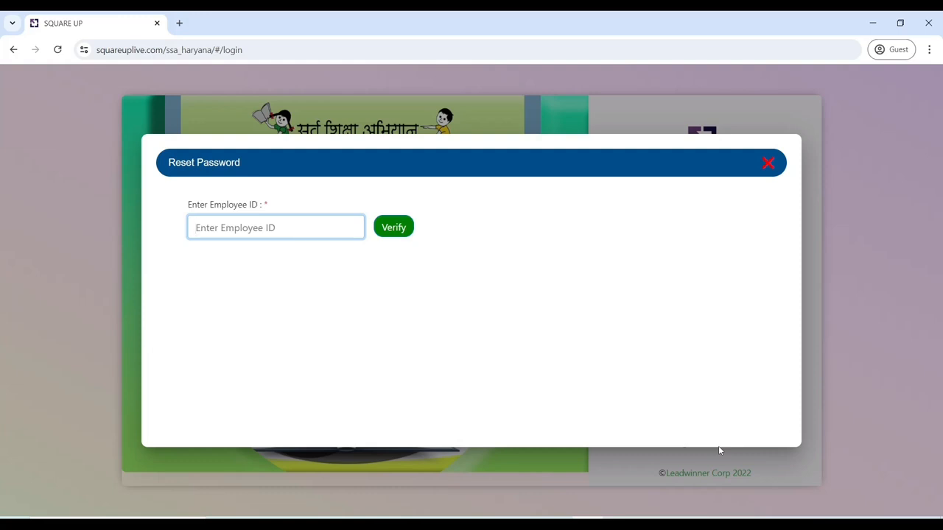
text(s)
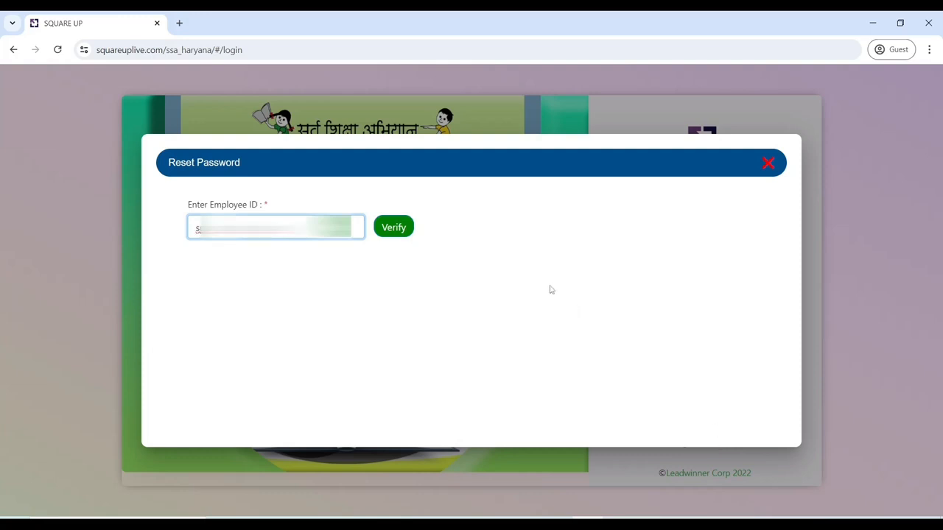
click(400, 230)
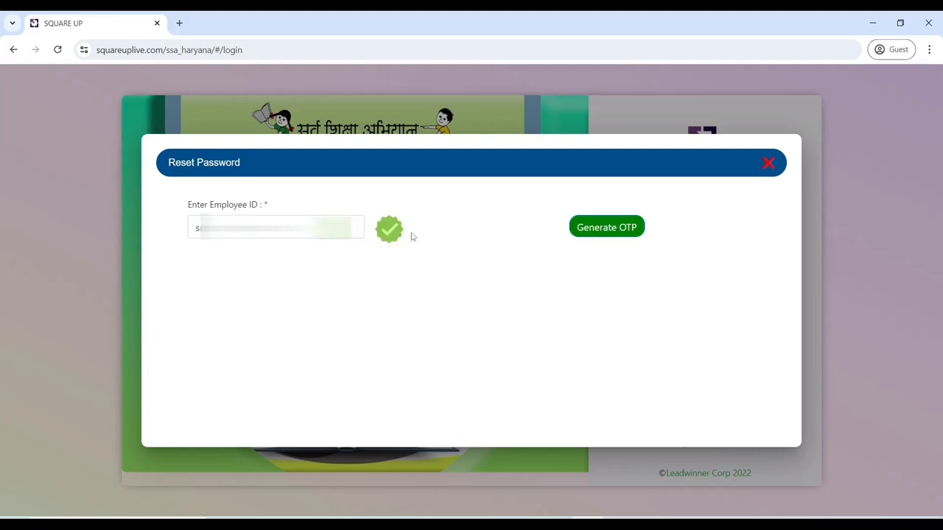
click(584, 229)
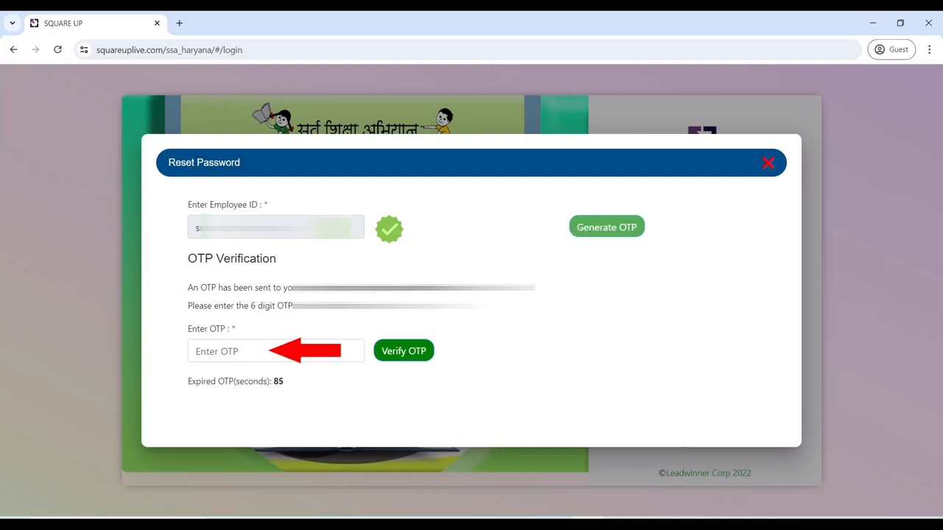
Step: Enter the received 6-digit verification code and get it verified
click(253, 350)
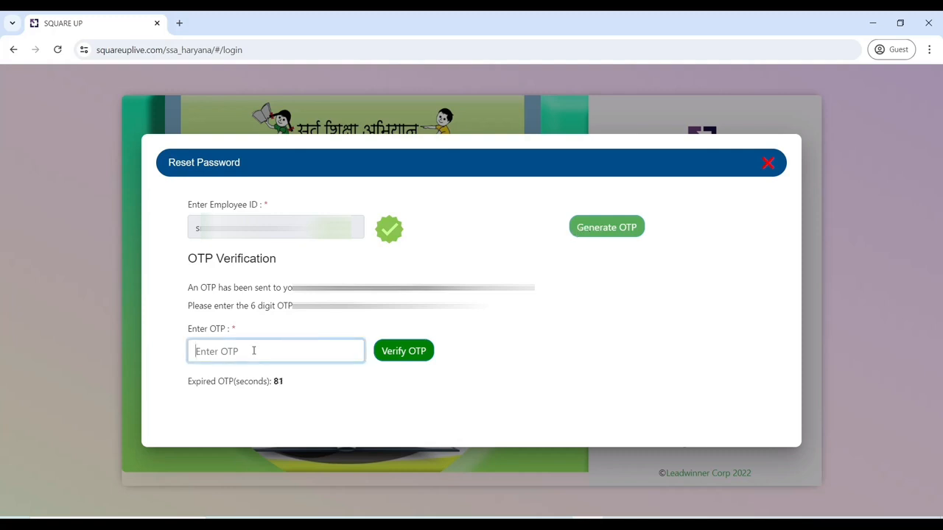
click(394, 358)
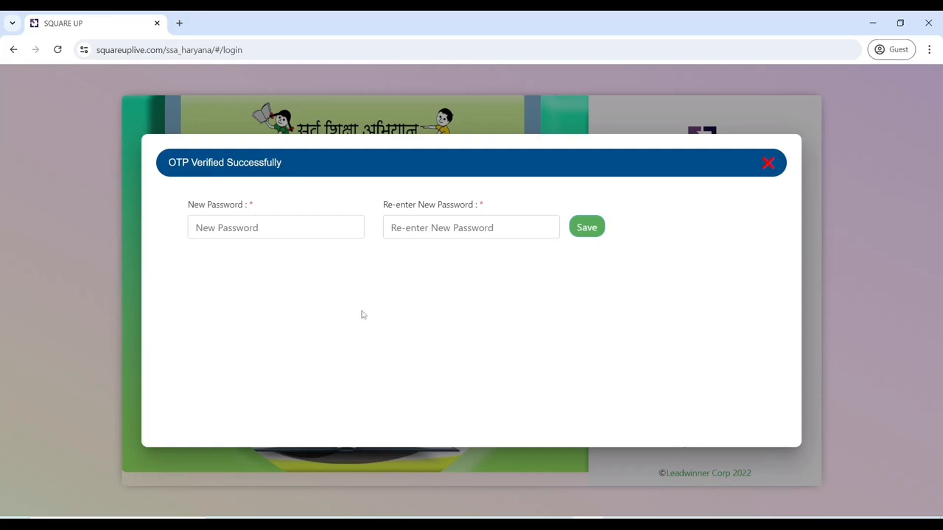
Step: Enter the new account password in both password fields and save it
click(314, 233)
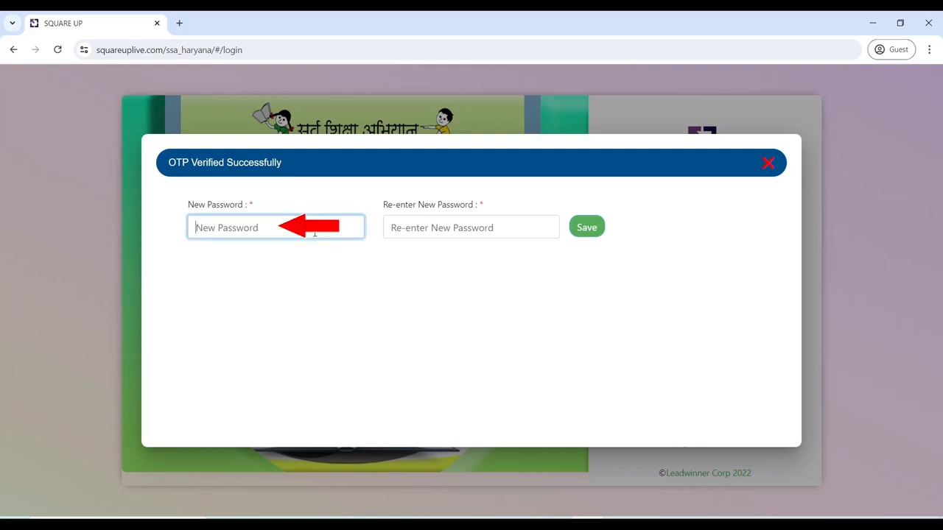
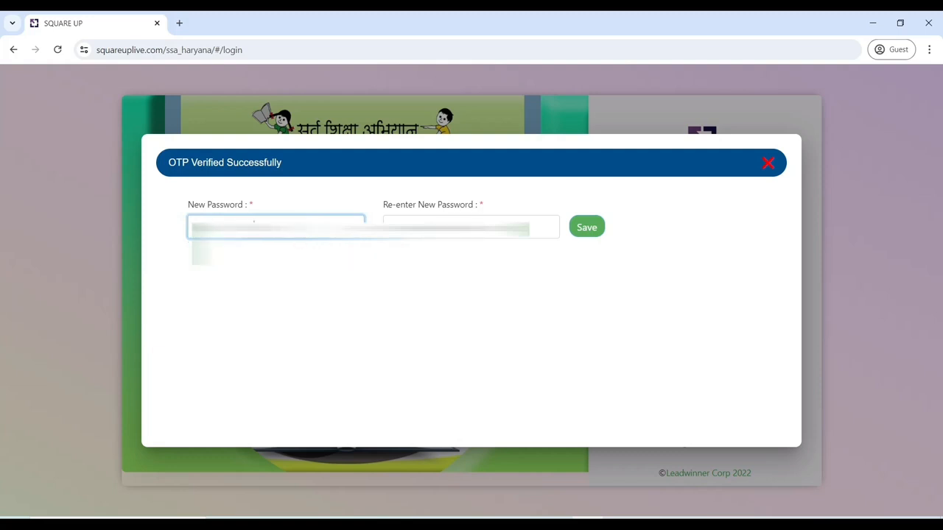
click(442, 228)
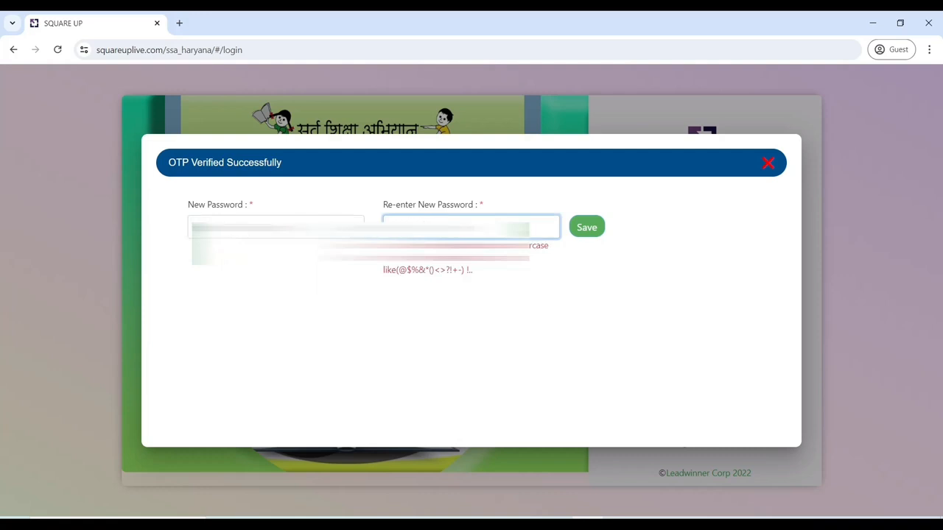
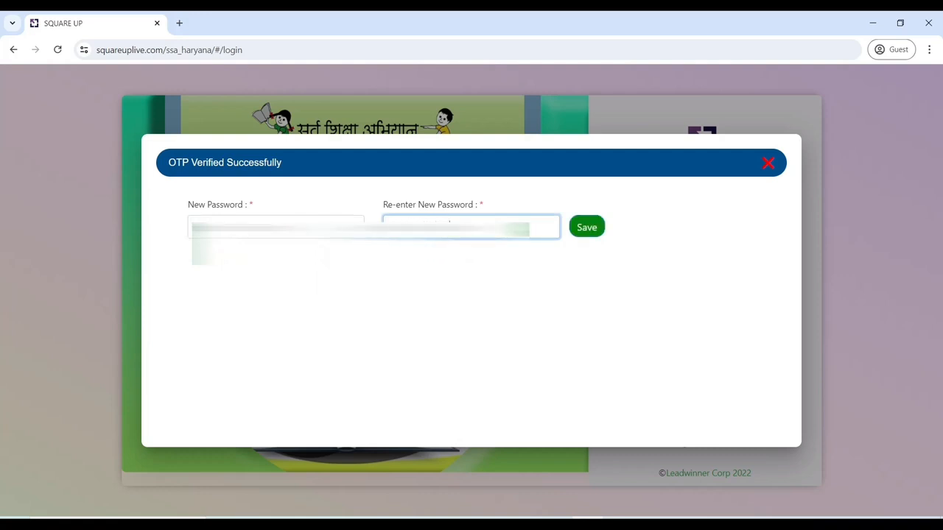
click(582, 229)
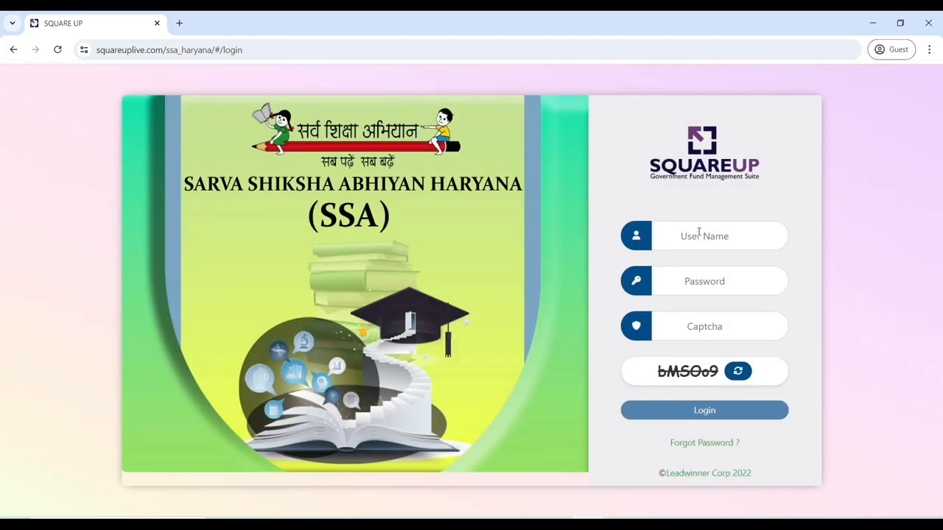
Step: Log in to the SSA Haryana portal with the user name, new password and shown captcha
click(699, 233)
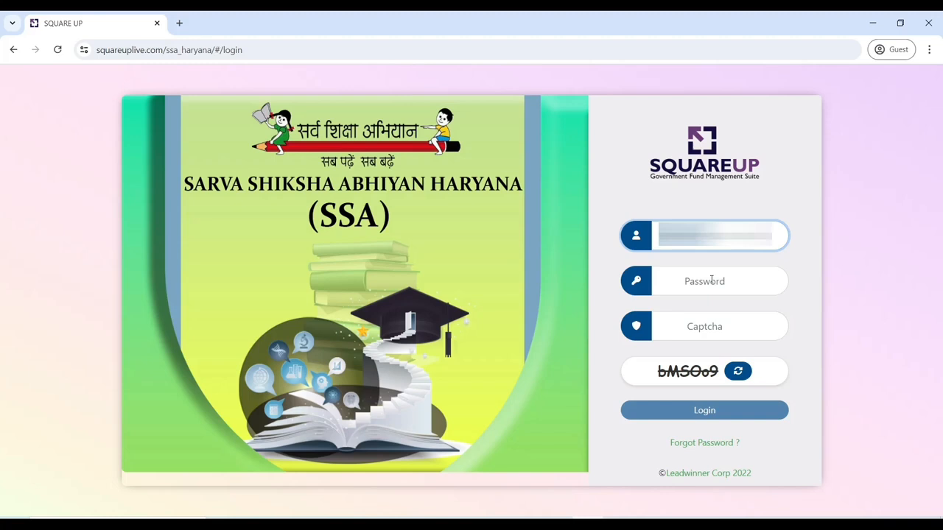
click(711, 279)
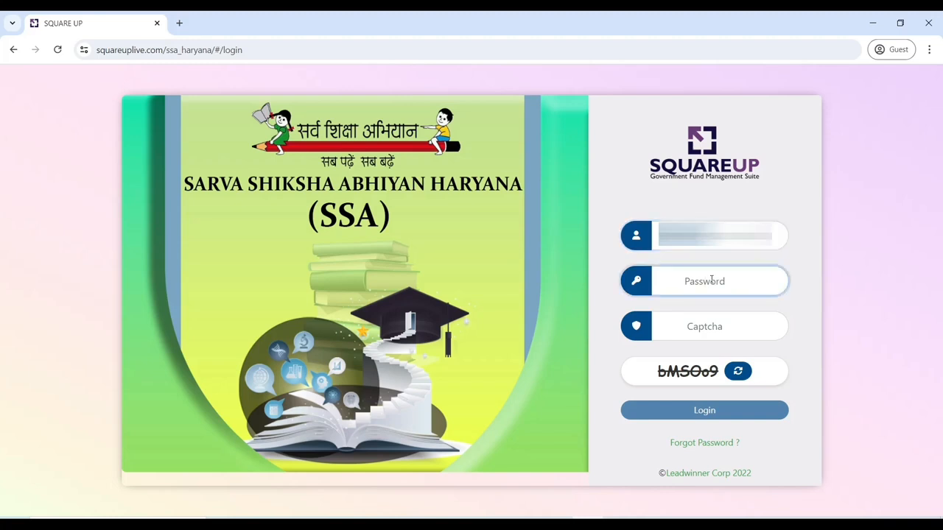
text(••••••••)
click(709, 323)
text(b)
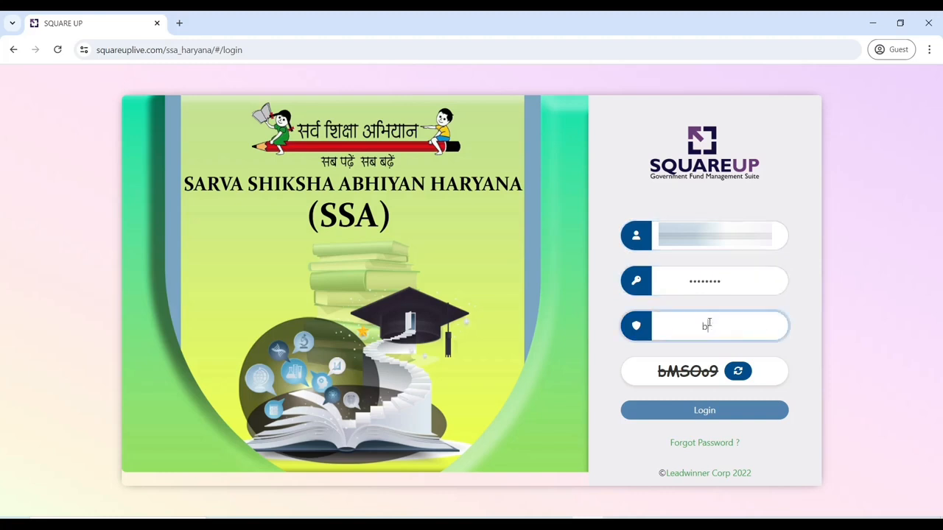
text(MSOo9)
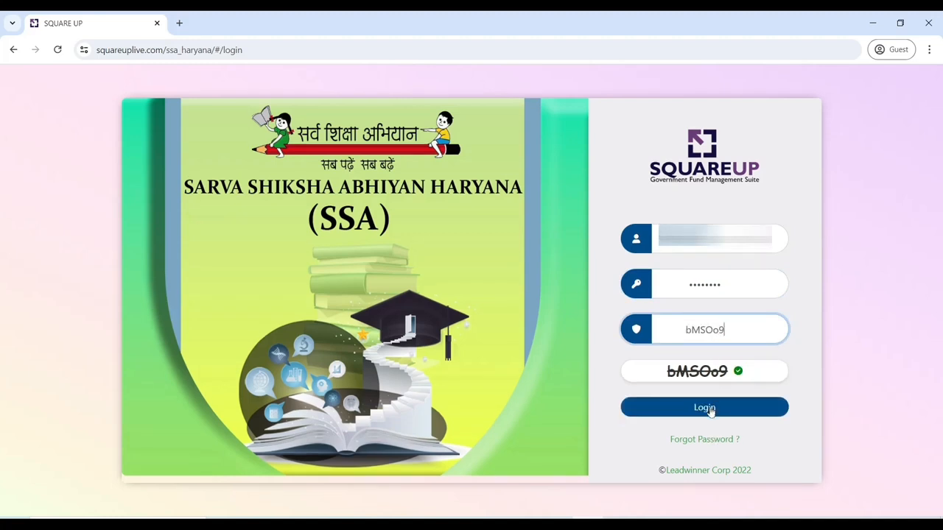
click(709, 409)
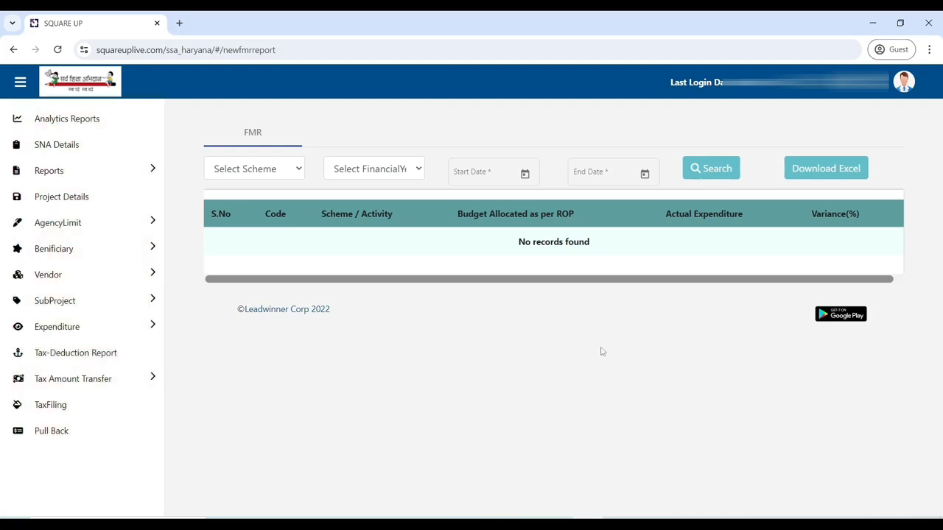
Step: Go to Vendor > Vendor Create from the sidebar
click(150, 278)
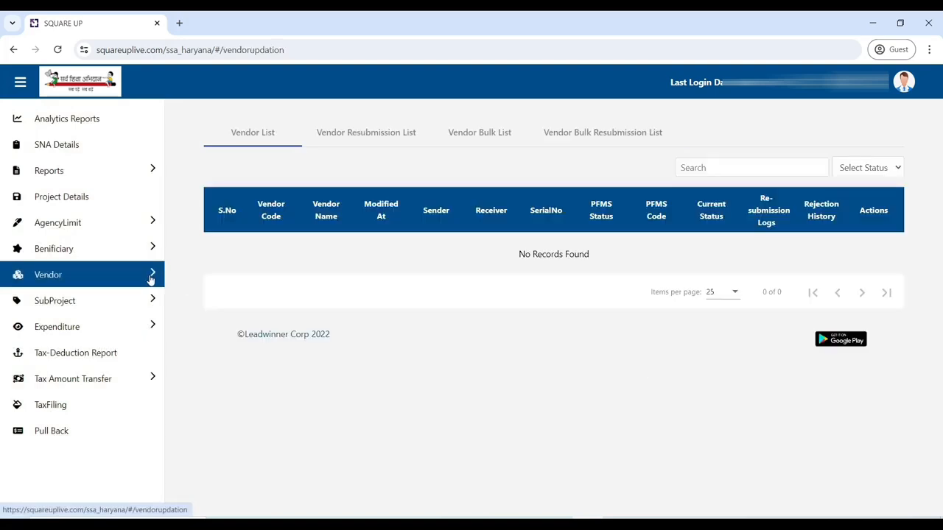
click(150, 279)
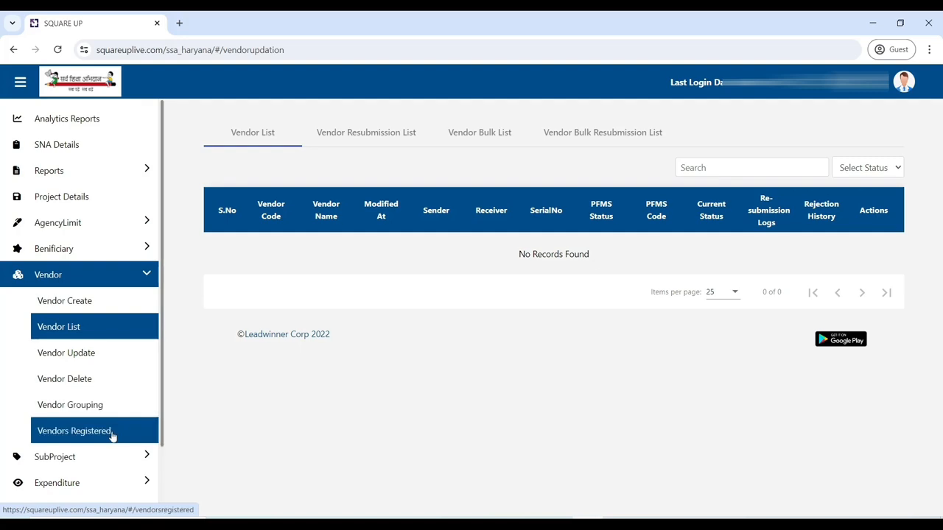
click(82, 306)
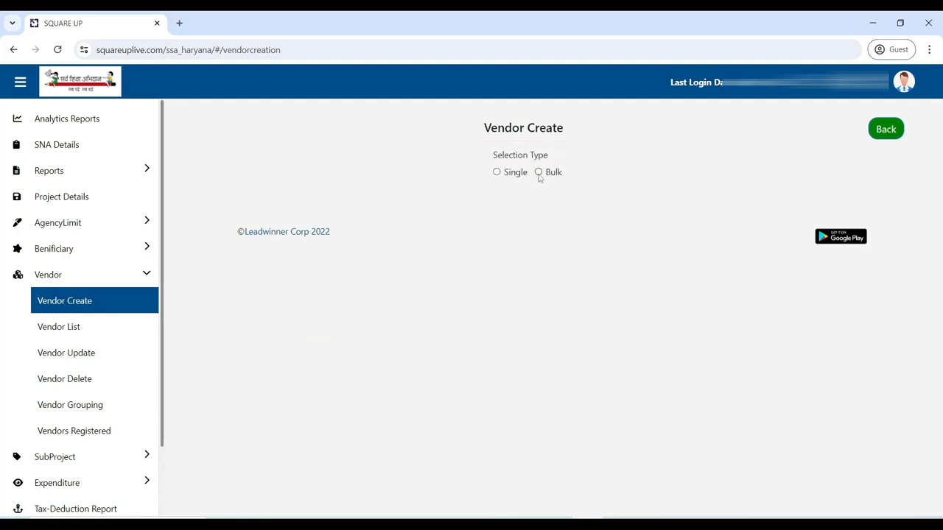
Step: Choose Single with scheme SSA HARYANA (HR187), vendor type PERSONAL and payment type Others
click(496, 173)
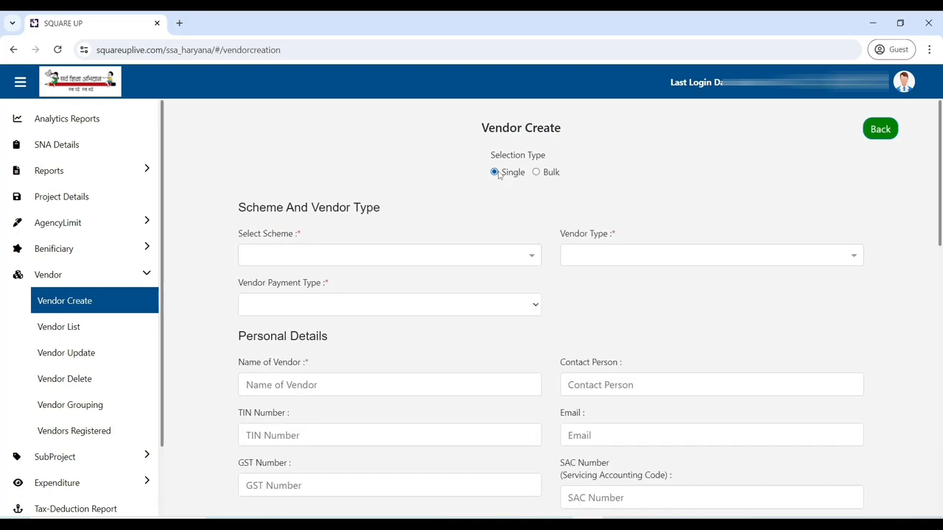
click(393, 257)
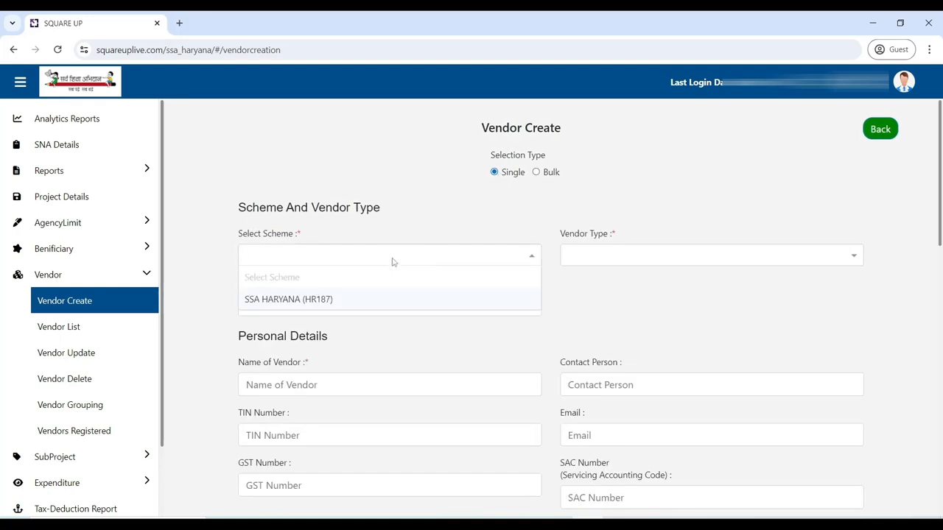
click(384, 300)
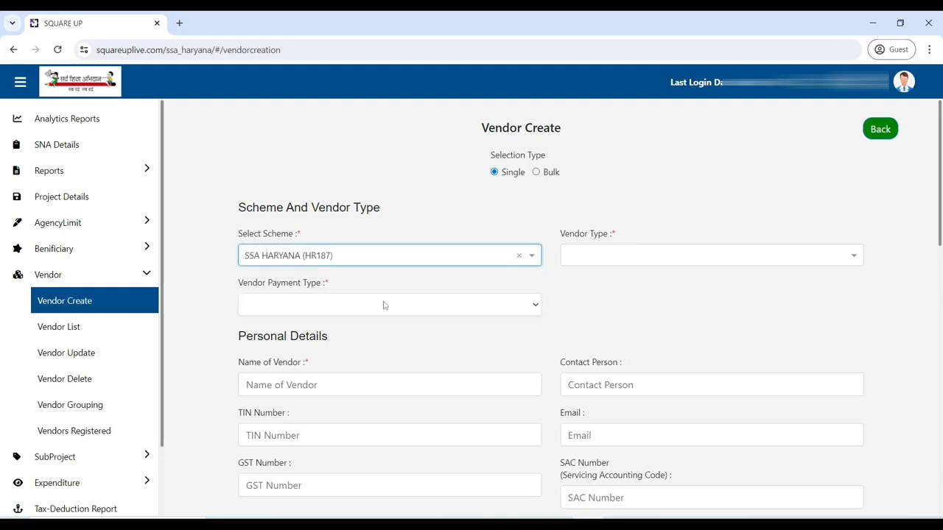
click(577, 261)
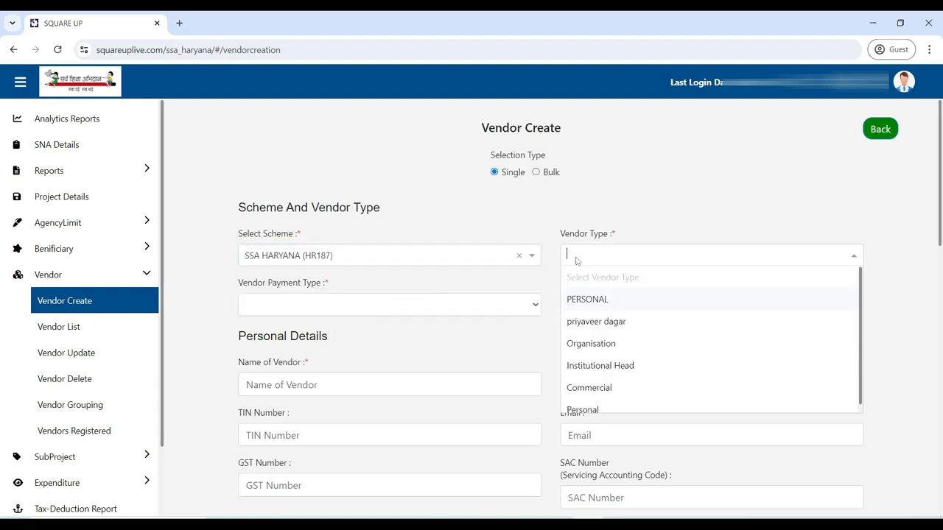
click(621, 303)
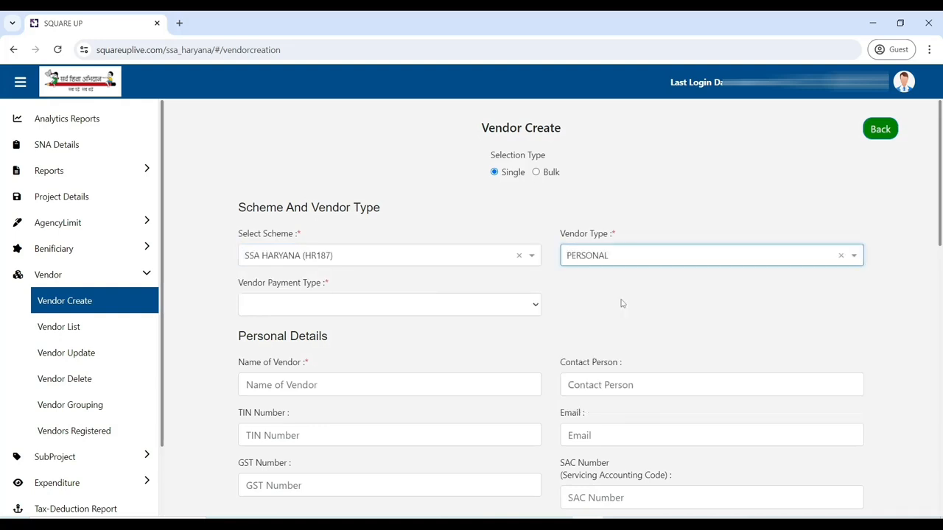
click(410, 313)
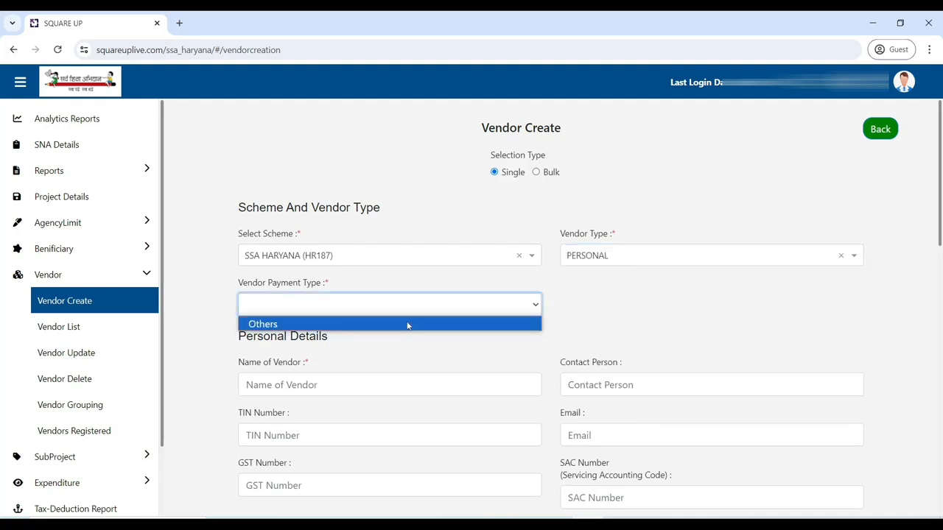
click(407, 326)
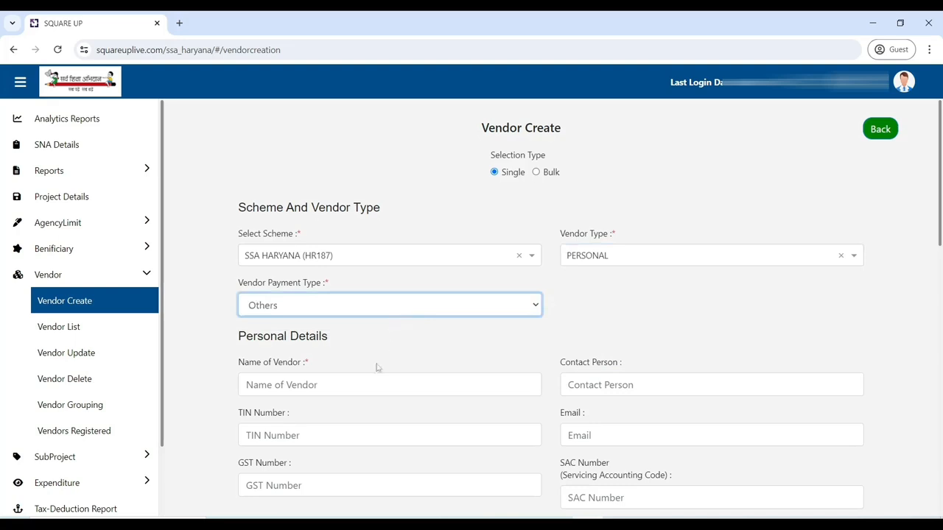
click(365, 383)
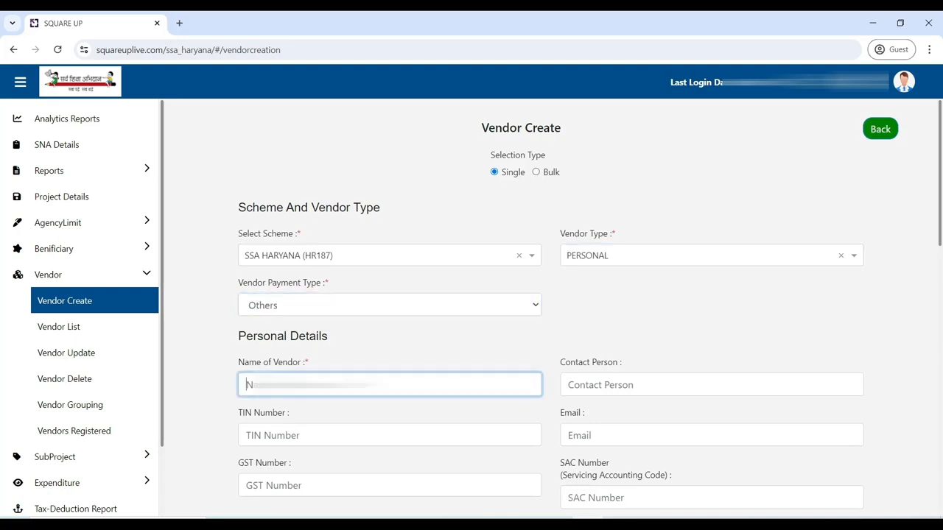
Step: Enter the vendor's name, email address and PAN number
text(RA)
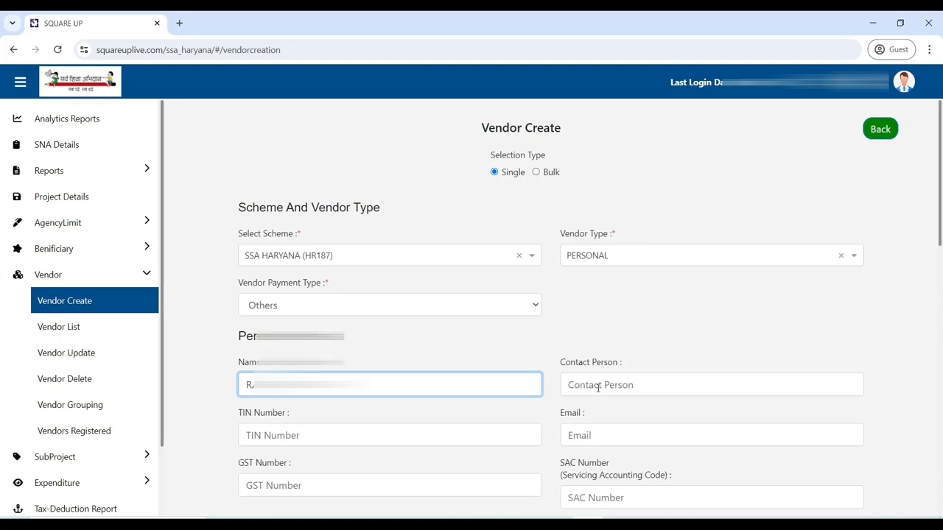
scroll(391, 381, down, 1)
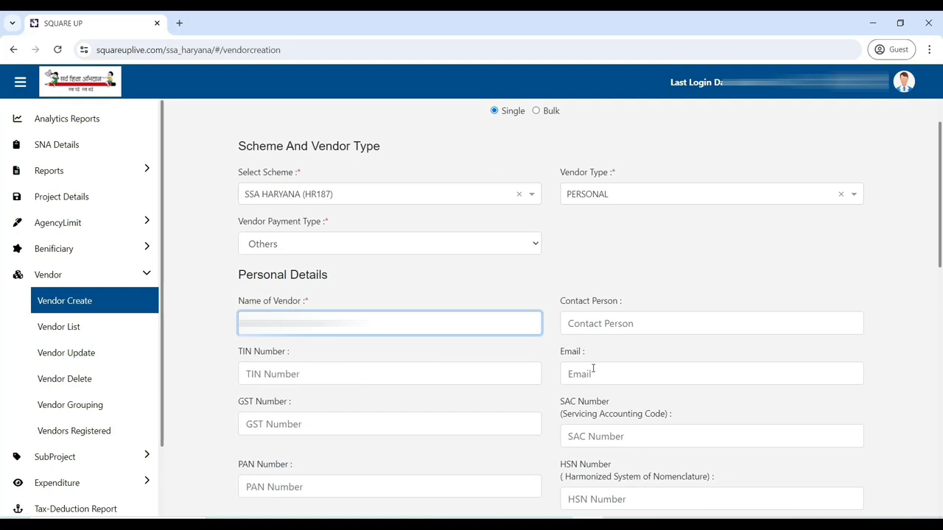
click(593, 372)
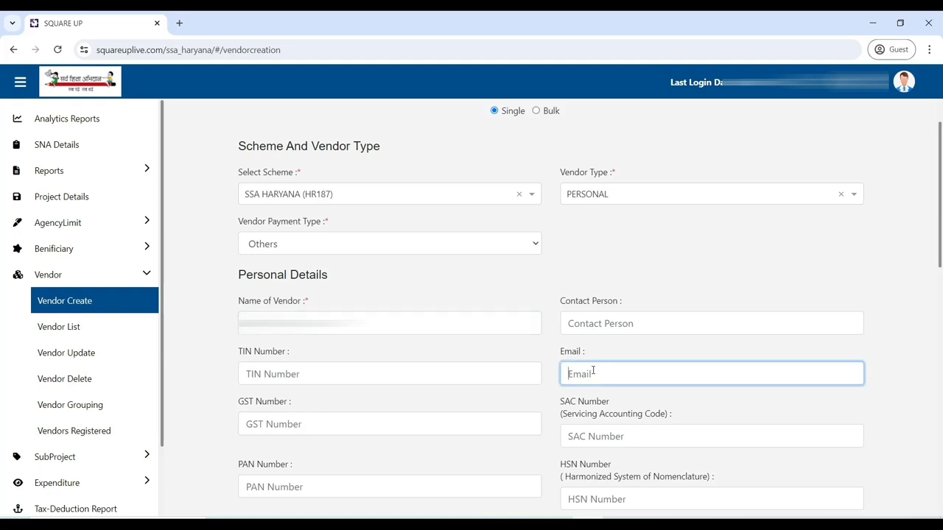
text(r)
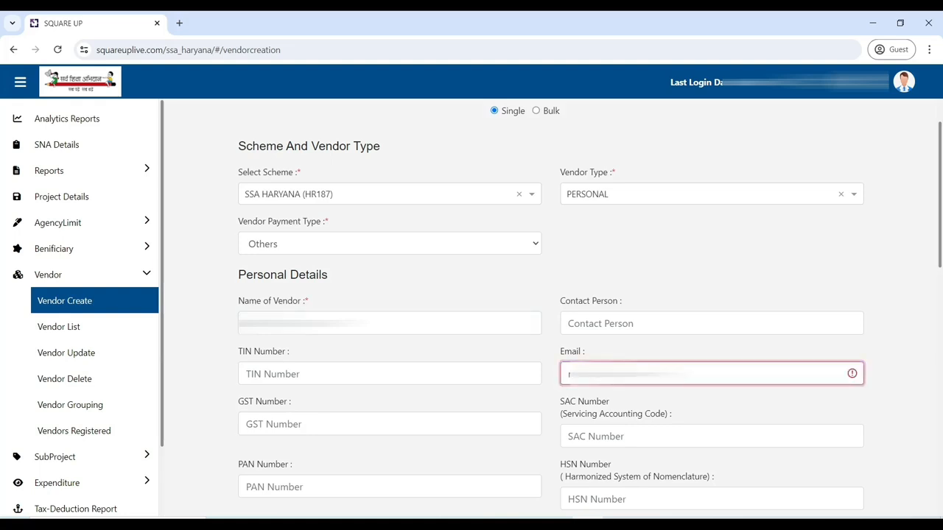
text(@)
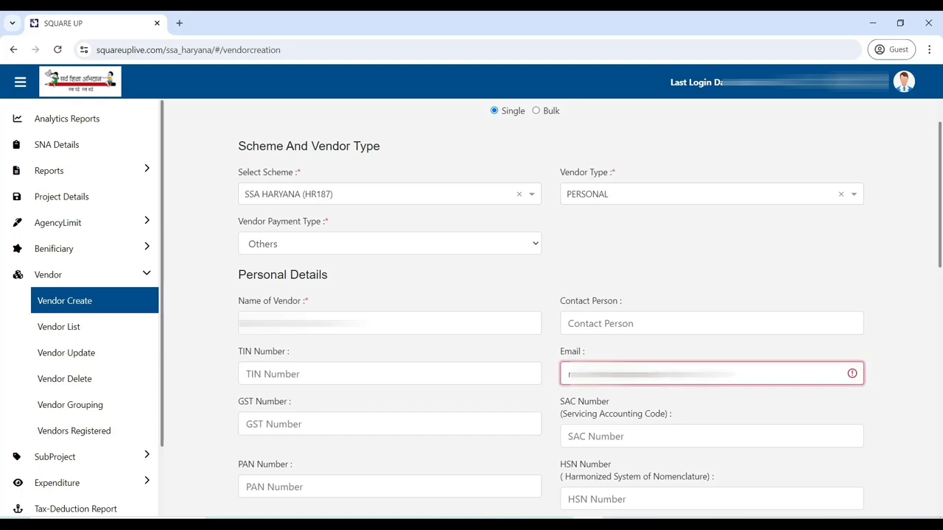
text(om)
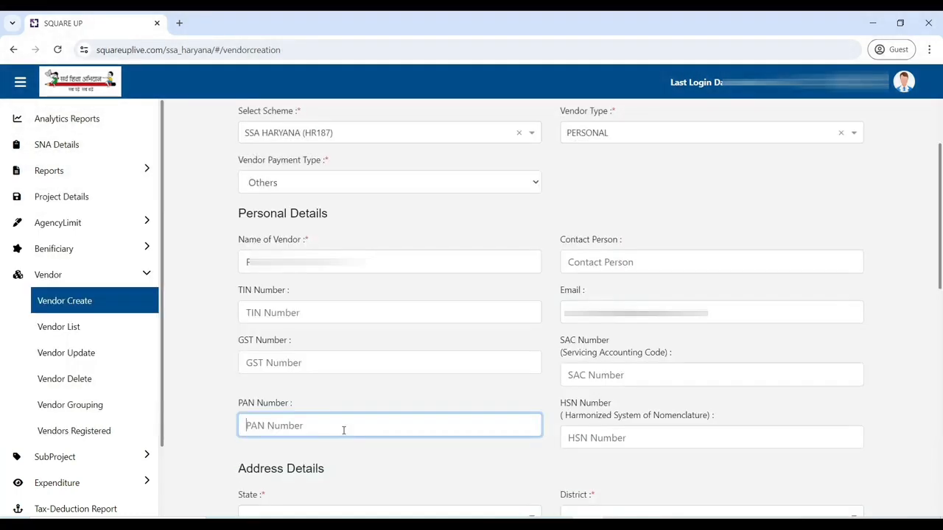
text(B)
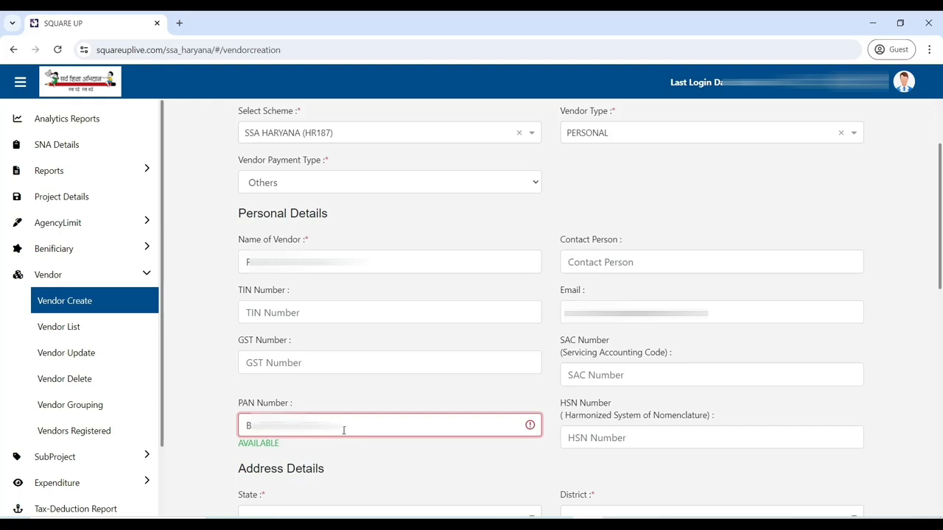
text(A)
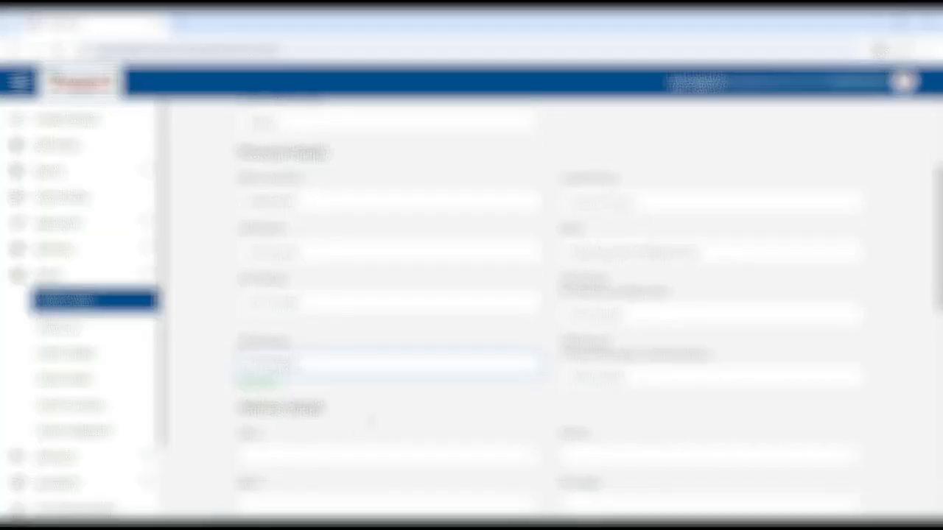
scroll(371, 421, down, 4)
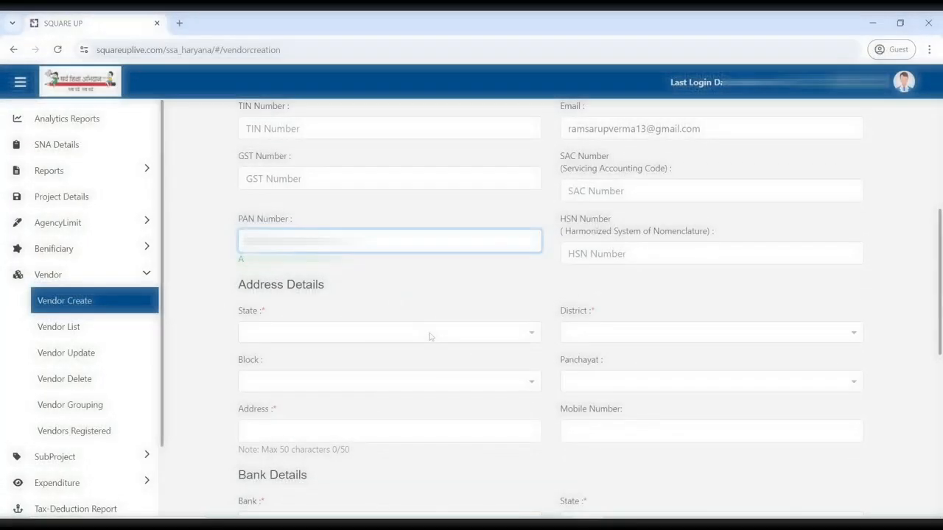
Step: Set the address state to HARYANA and pick the district matching 'PANCH'
click(431, 335)
text(HARYA)
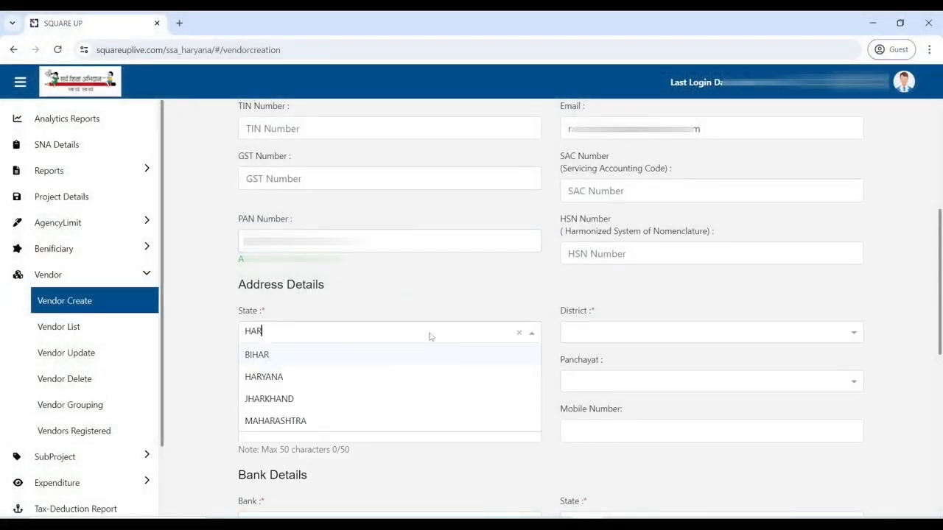
click(394, 357)
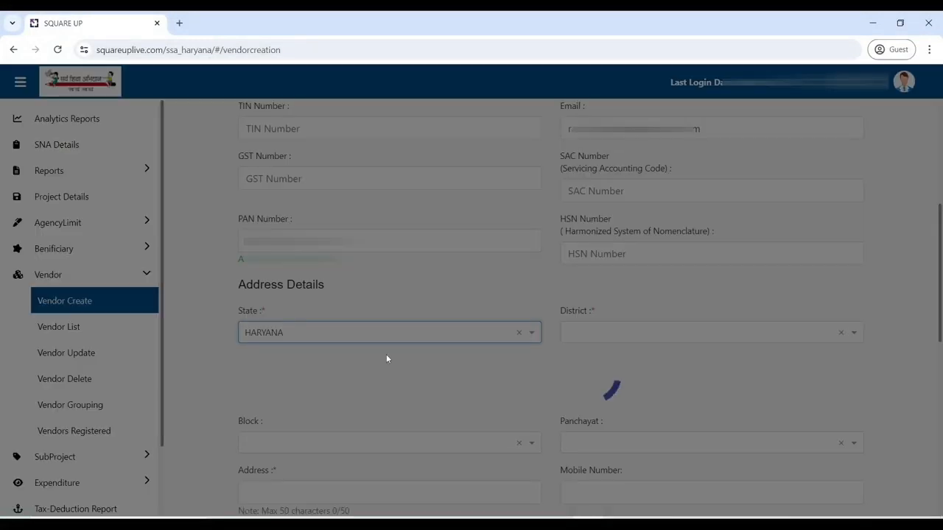
click(590, 337)
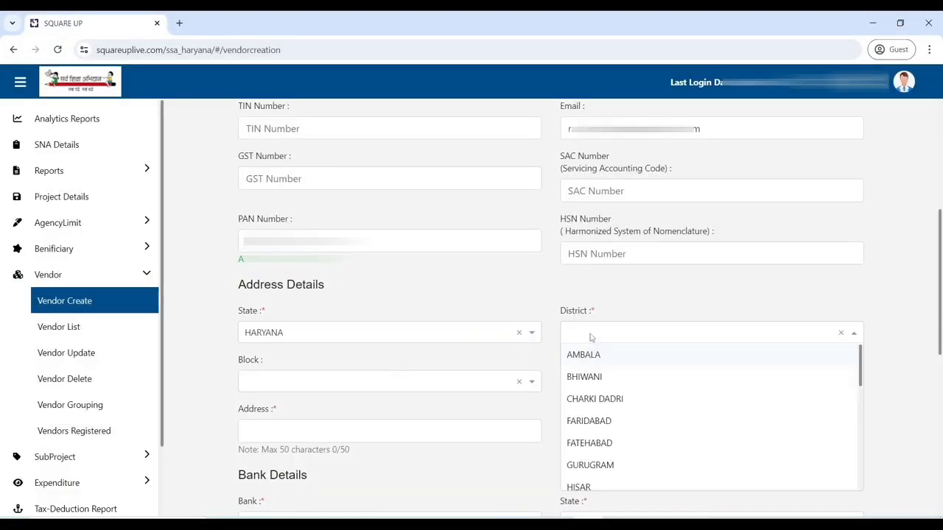
text(PANCH)
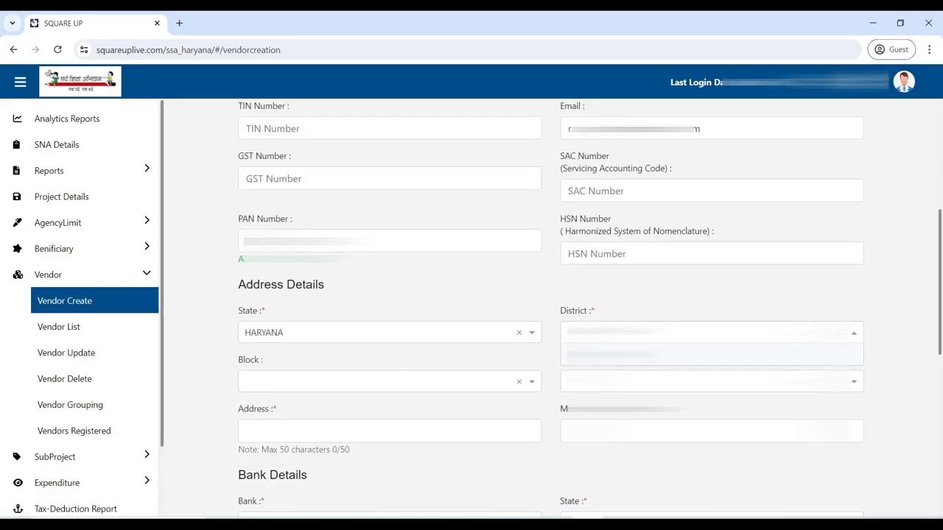
key(Return)
Step: Fill in the vendor's street address and mobile number
scroll(357, 396, down, 1)
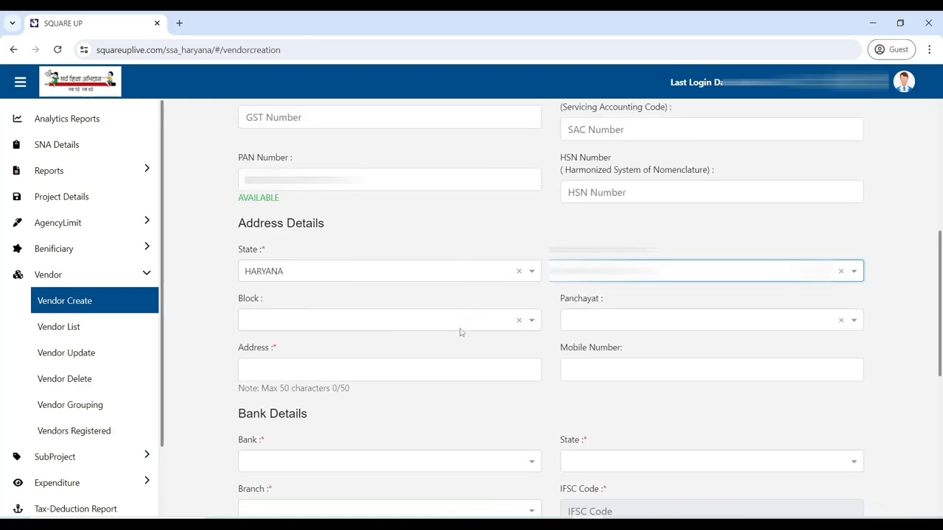
click(398, 368)
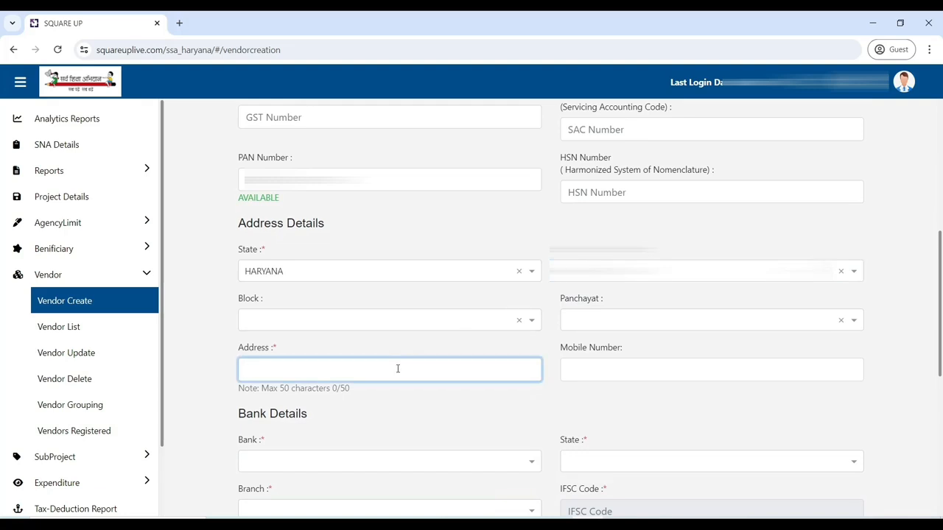
text(Al)
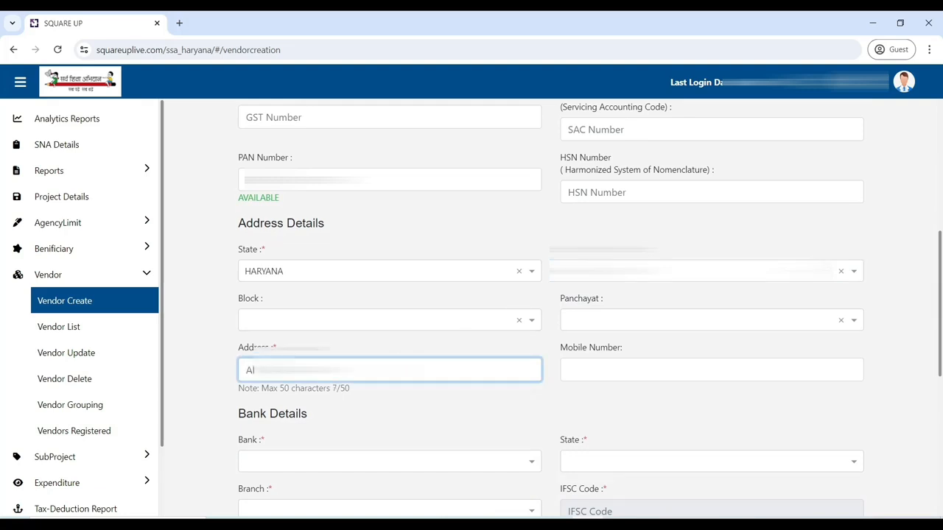
text(ea)
click(580, 364)
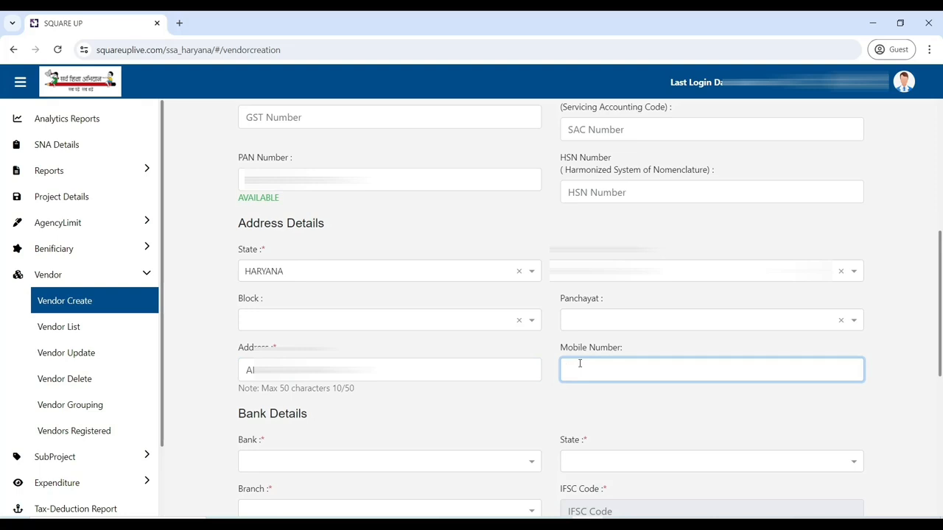
text(89)
click(526, 404)
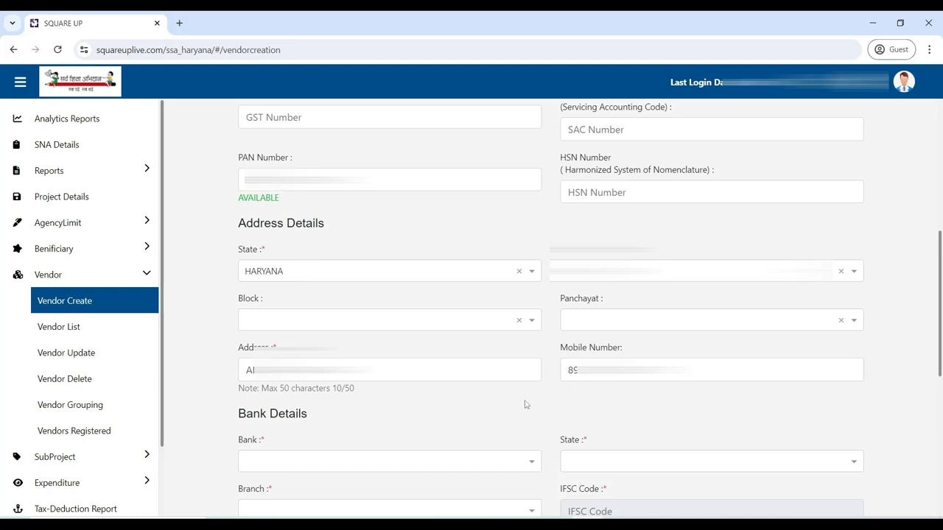
scroll(526, 404, down, 3)
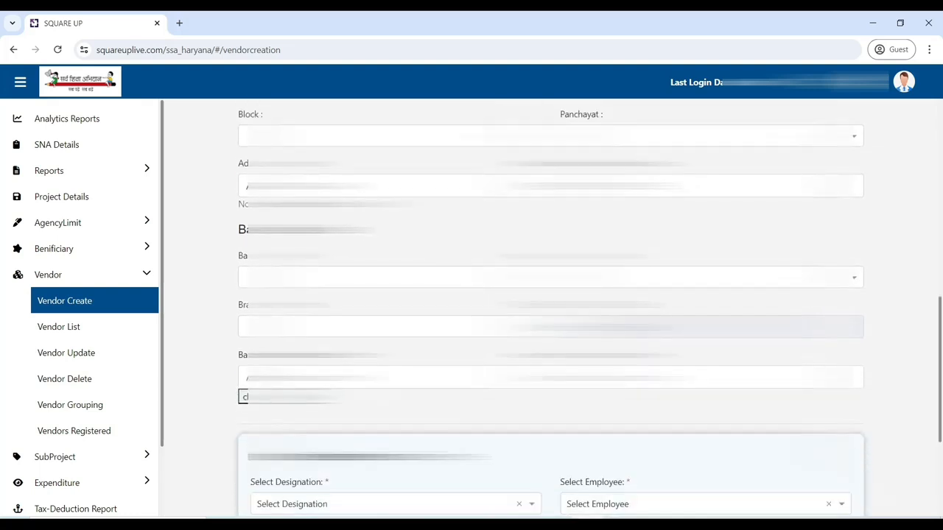
Step: Set the bank to STATE BANK OF INDIA and the bank state to HARYANA
click(457, 278)
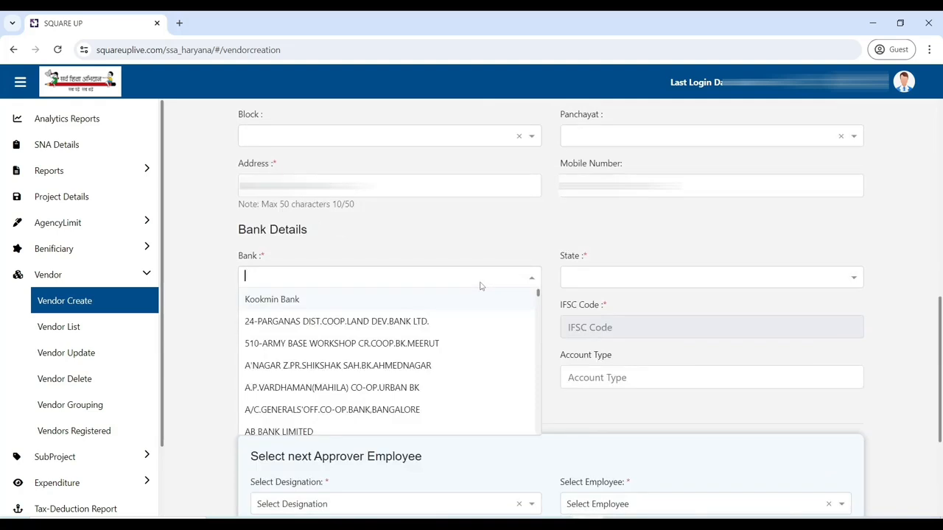
text(S)
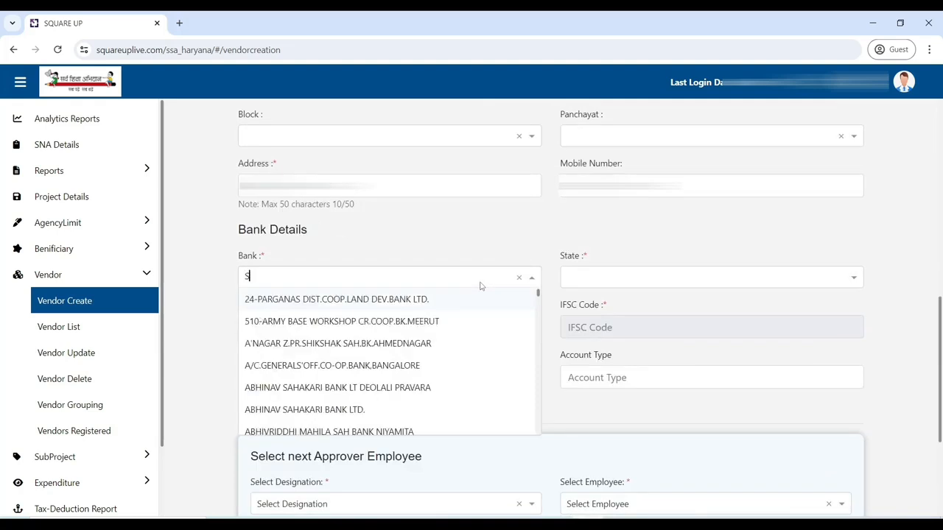
text(TATE)
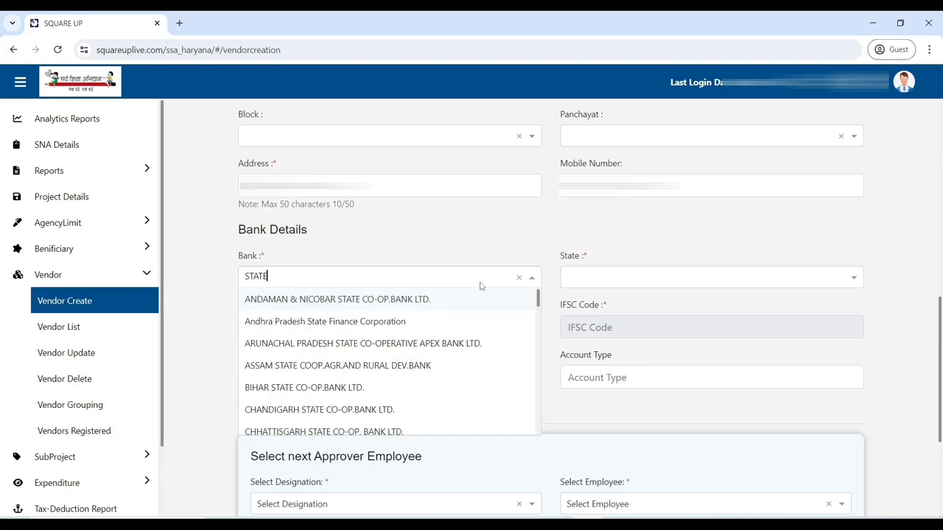
text( BANK)
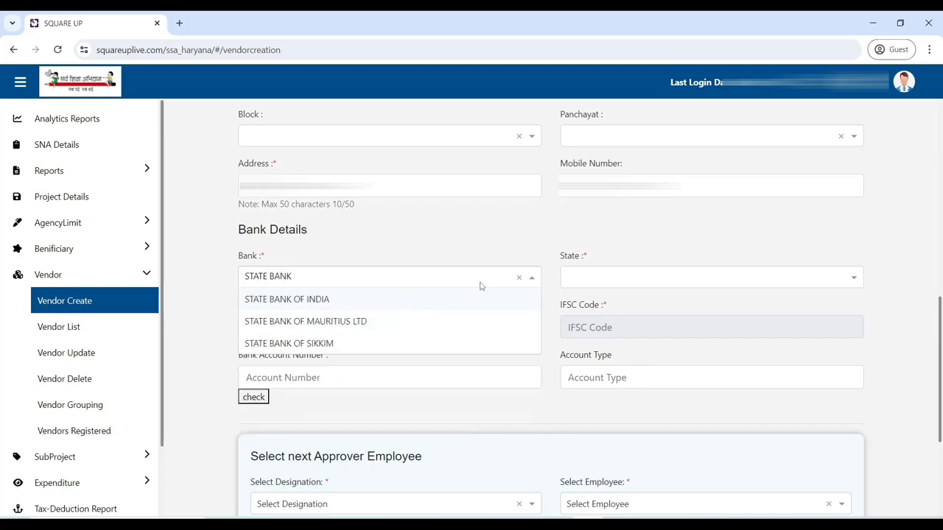
click(372, 304)
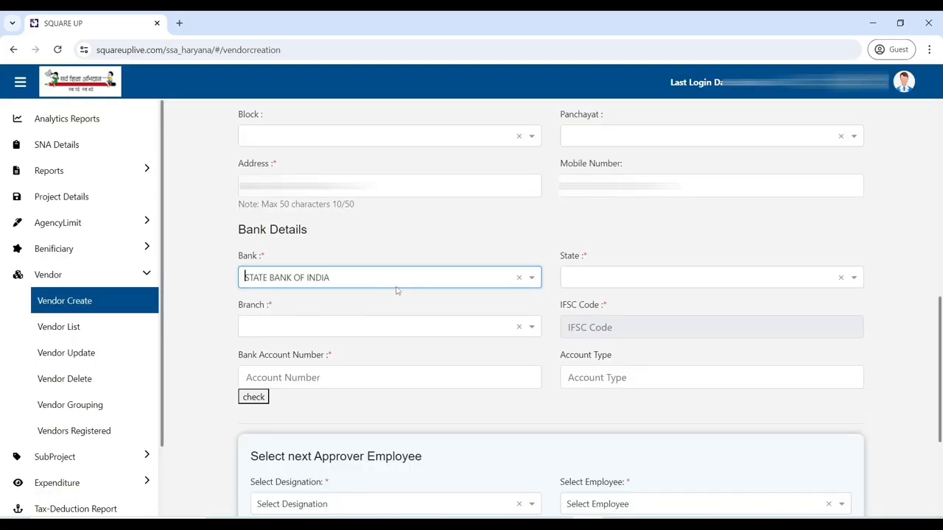
click(576, 279)
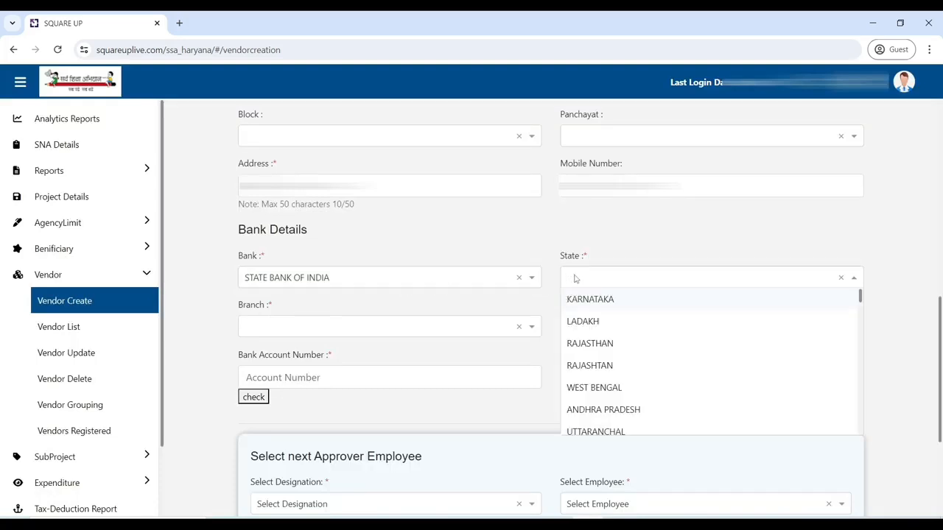
text(HAY)
key(BackSpace)
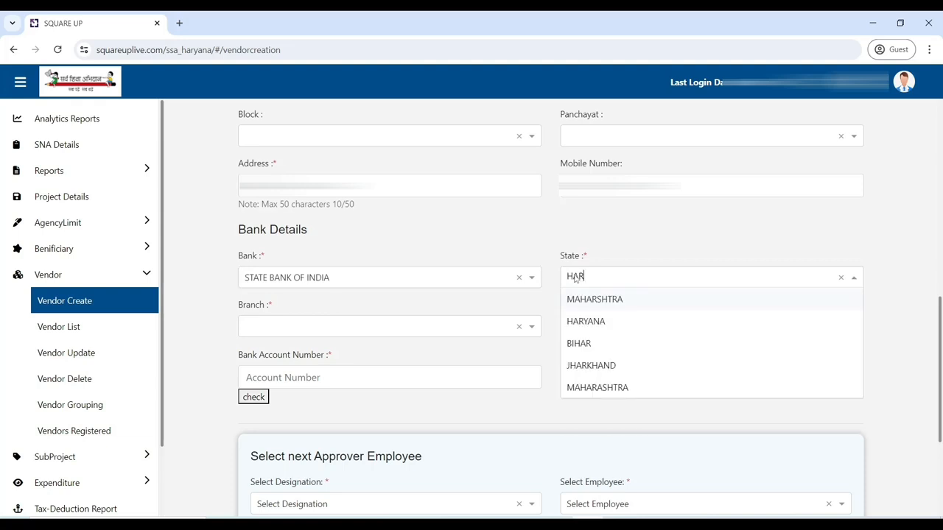
text(R)
click(587, 324)
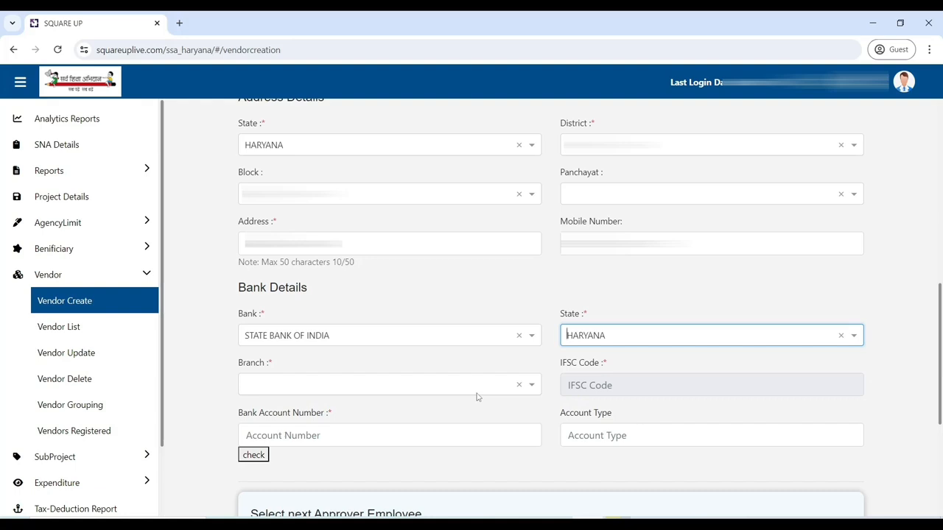
Step: Pick the bank branch matching 'BALD', which fills in the IFSC code
click(477, 398)
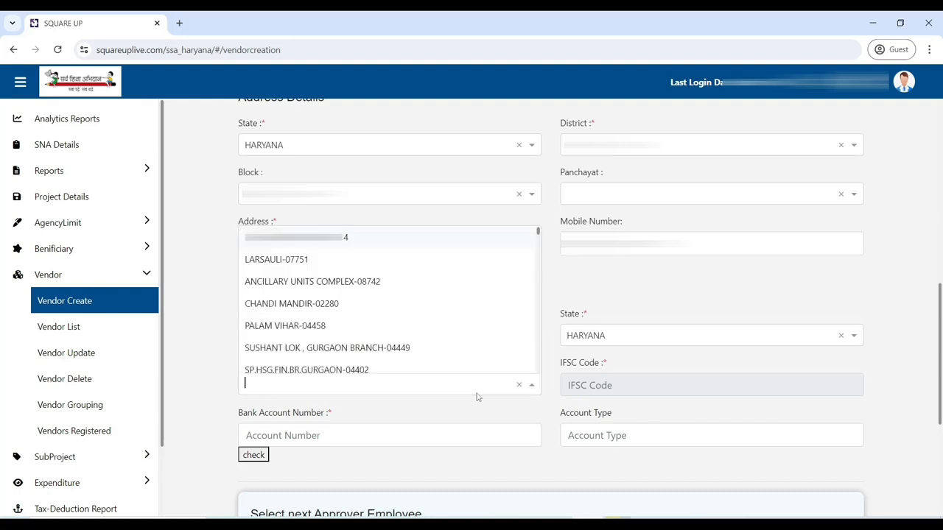
text(BALD)
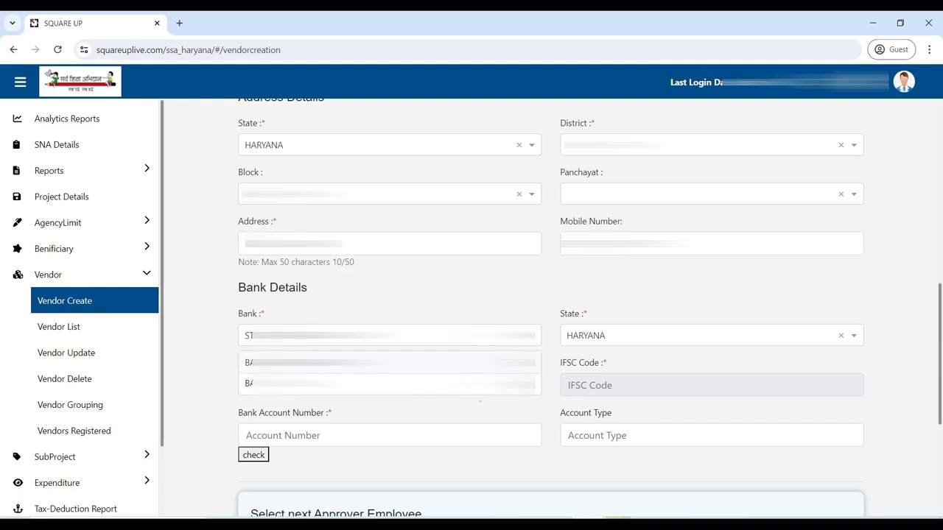
key(Return)
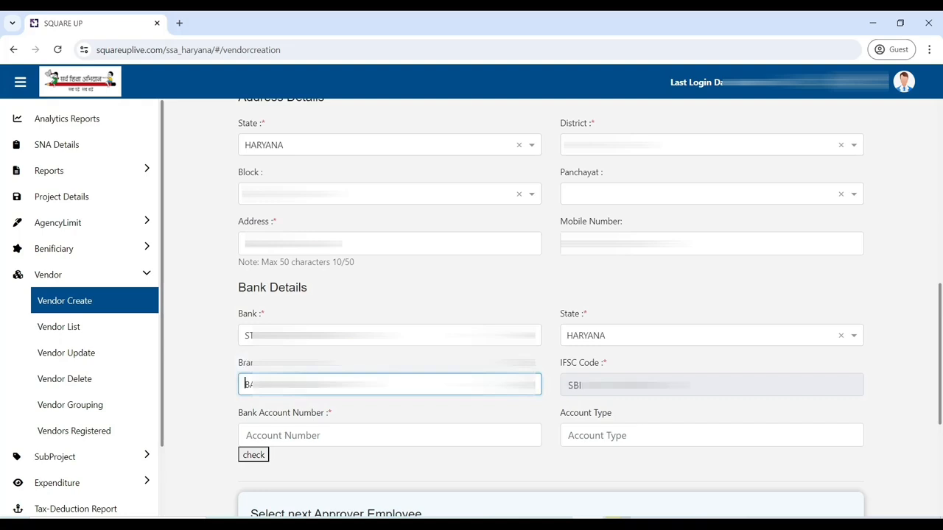
Step: Enter the bank account number, set account type SAVING, and check it shows AVAILABLE
click(420, 435)
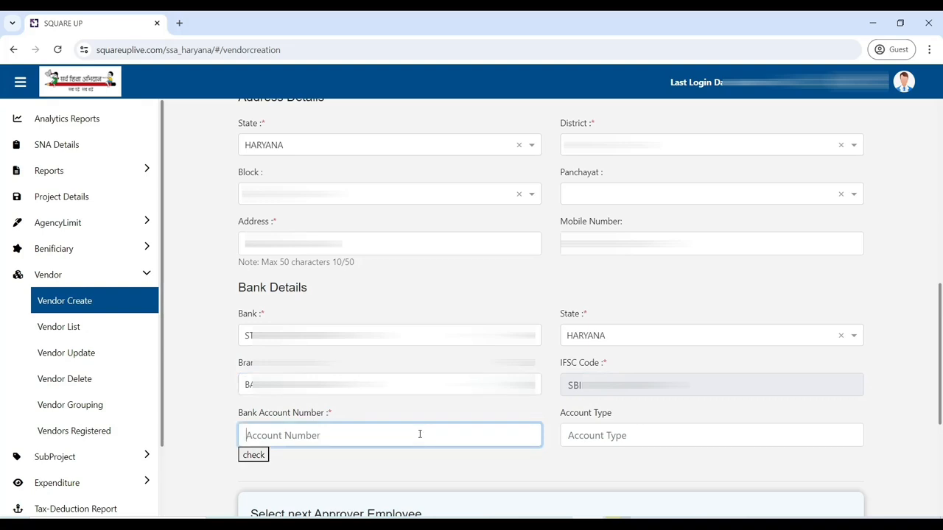
text(2)
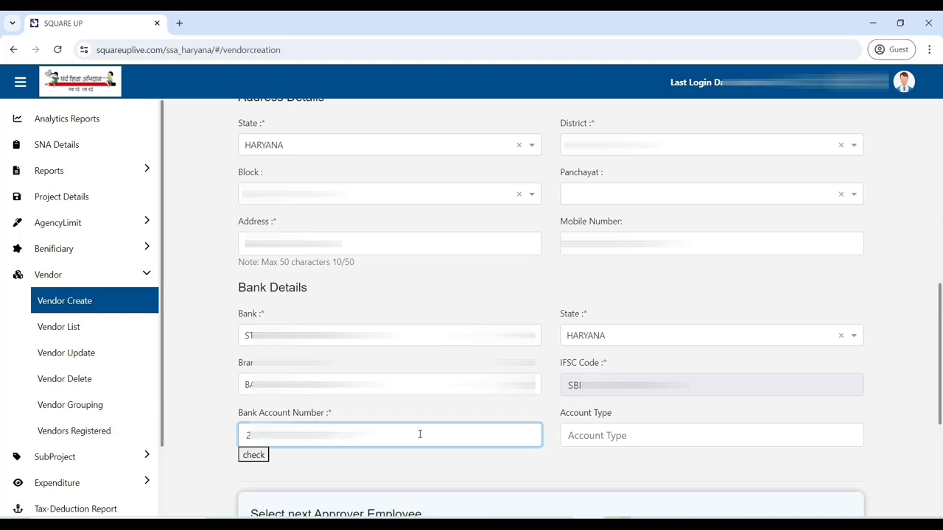
click(623, 441)
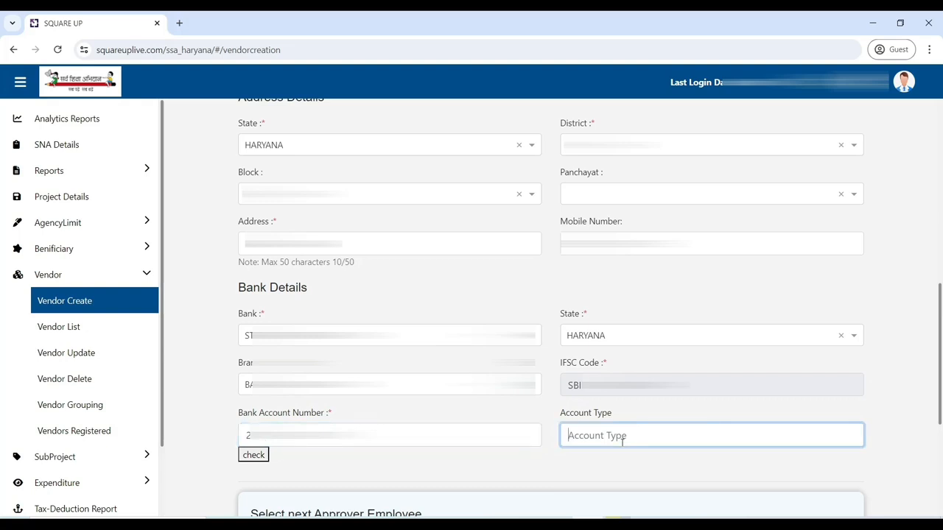
text(SAVING)
click(258, 462)
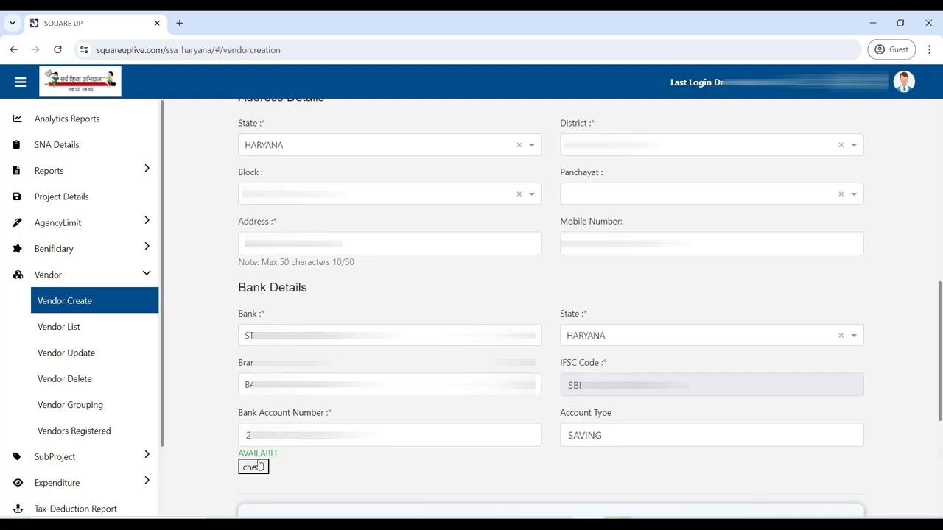
Step: Scroll to the next-approver section and open the Select Designation list
scroll(257, 464, down, 4)
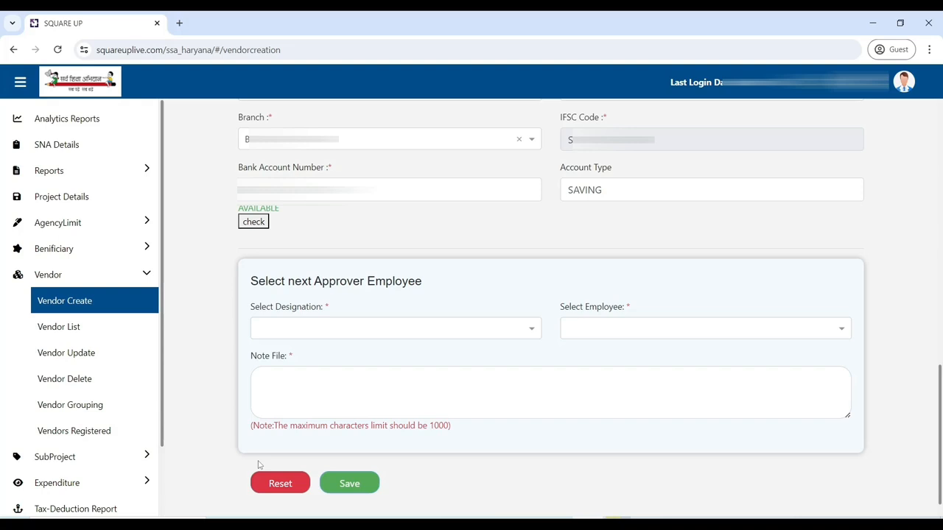
click(371, 329)
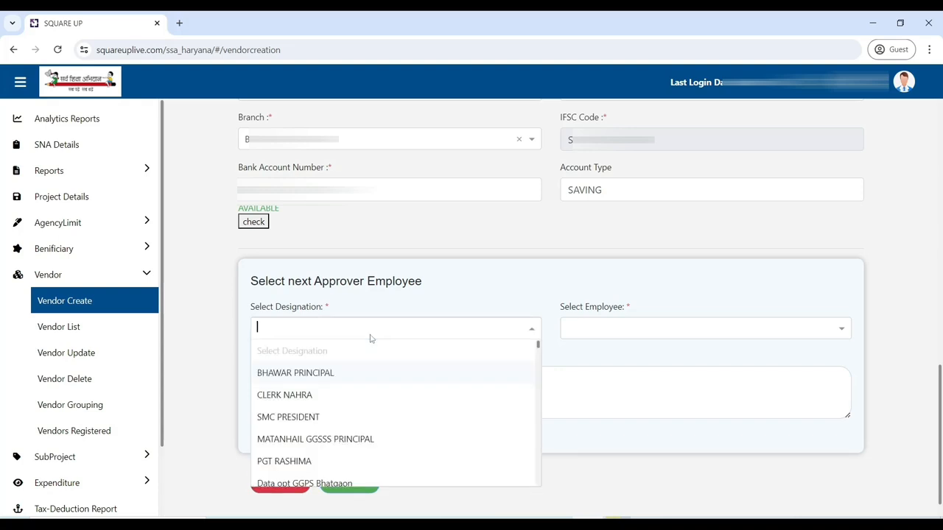
Step: Search 'SMC PRESIDENT' in Select Designation and set SMC President as the next approver's designation
click(341, 417)
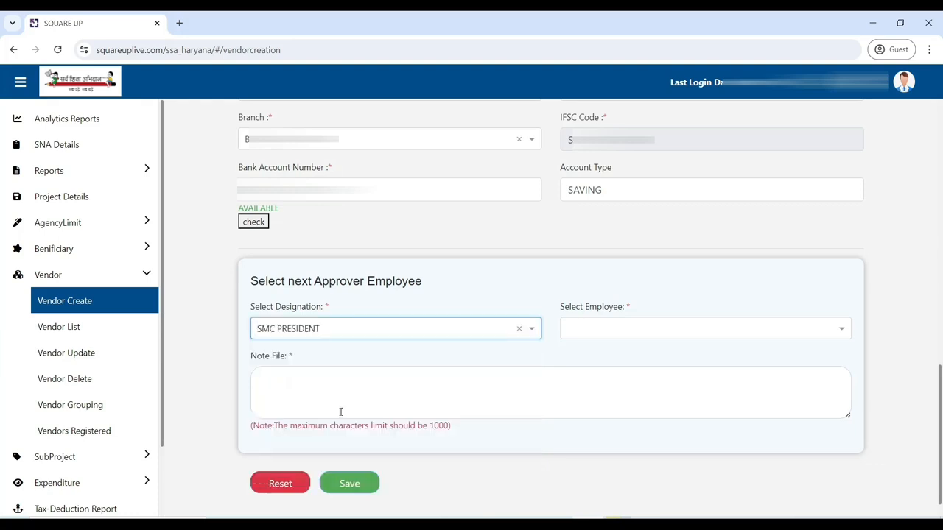
click(631, 329)
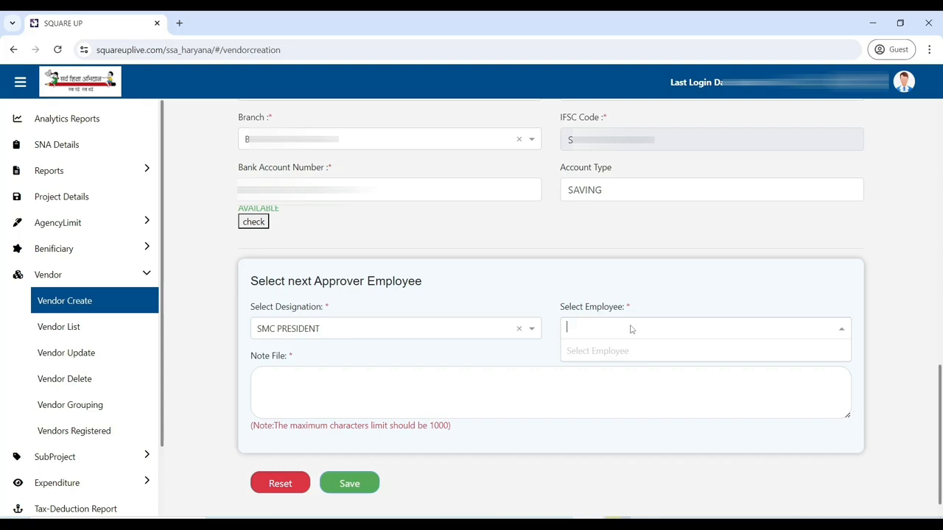
click(476, 336)
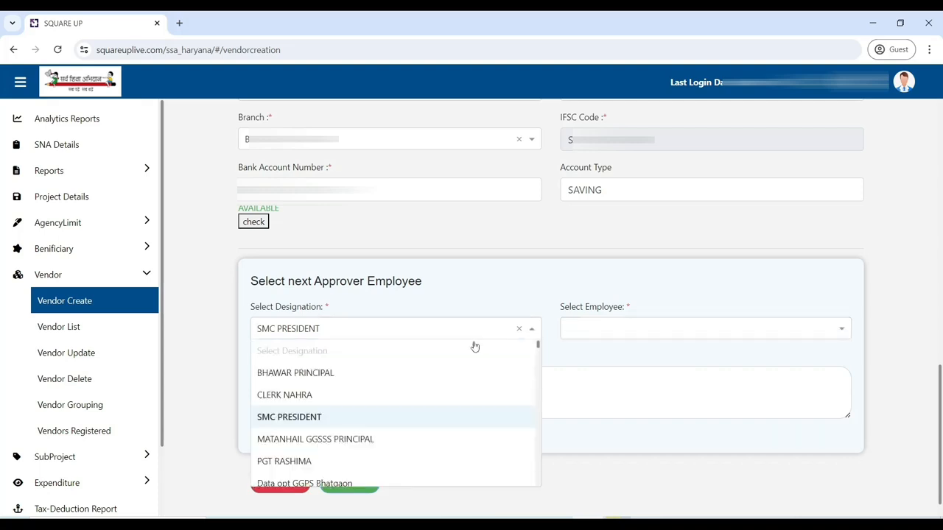
text(SMC PRE)
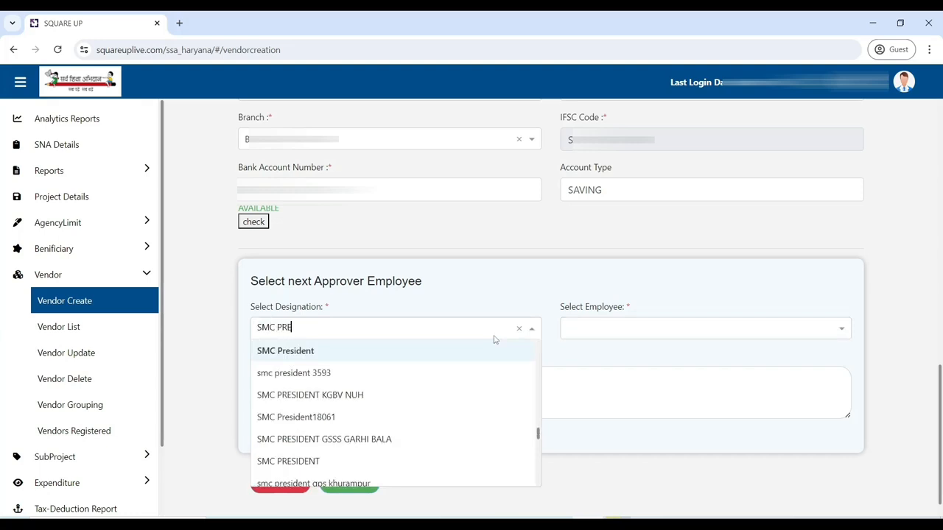
text(SIDENT)
scroll(454, 397, up, 1)
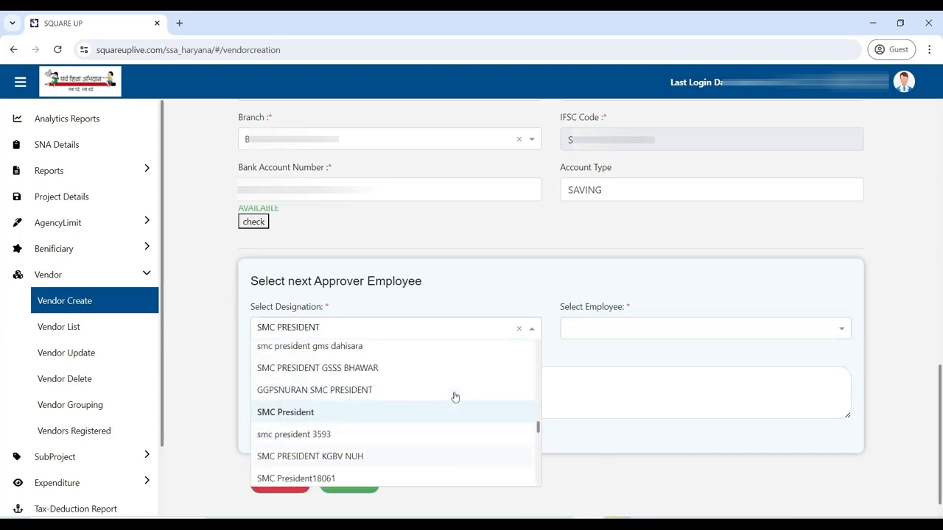
scroll(454, 397, down, 3)
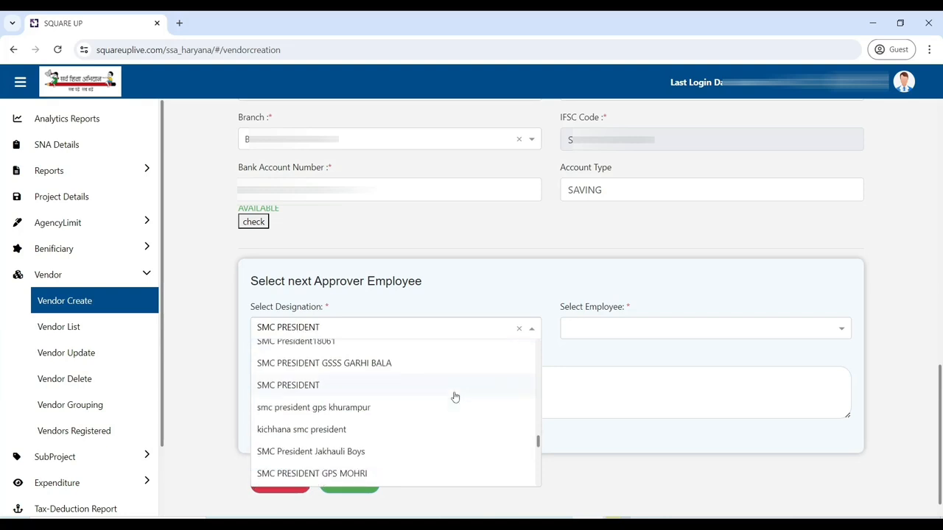
scroll(455, 397, down, 2)
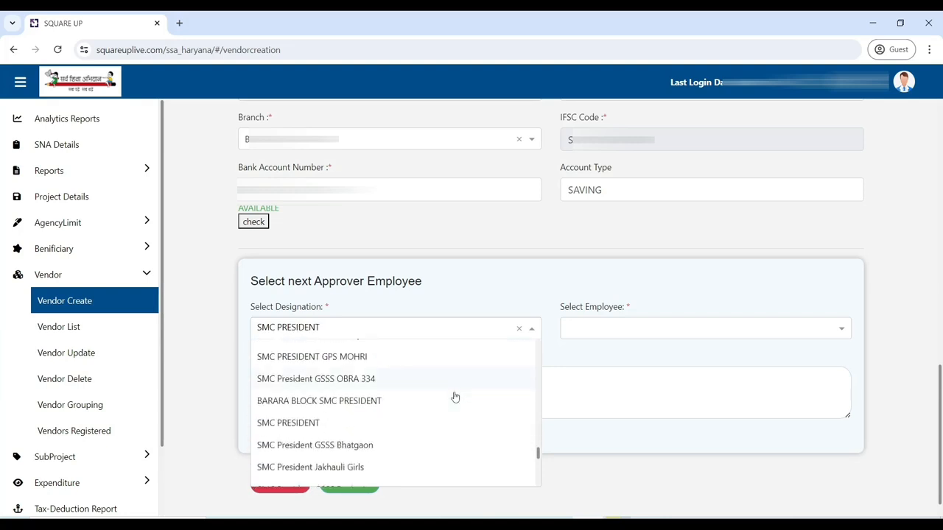
scroll(455, 397, down, 3)
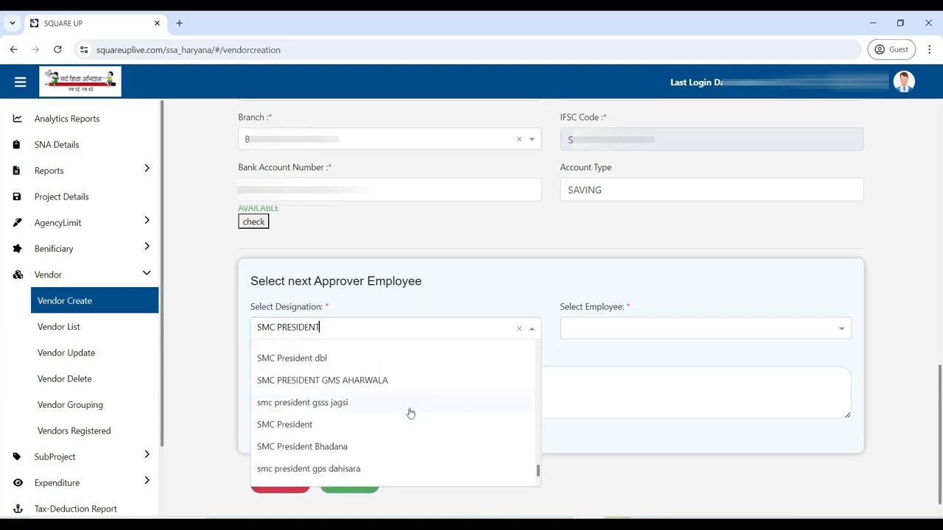
click(373, 426)
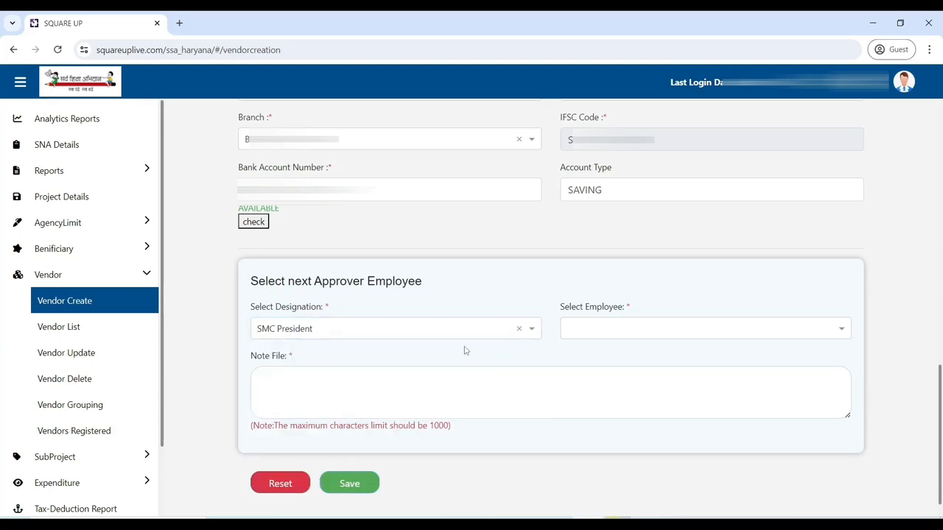
Step: Pick the second SMC President employee as approver and write the note 'DETAILS OK PLEASE APPROVE'
click(613, 329)
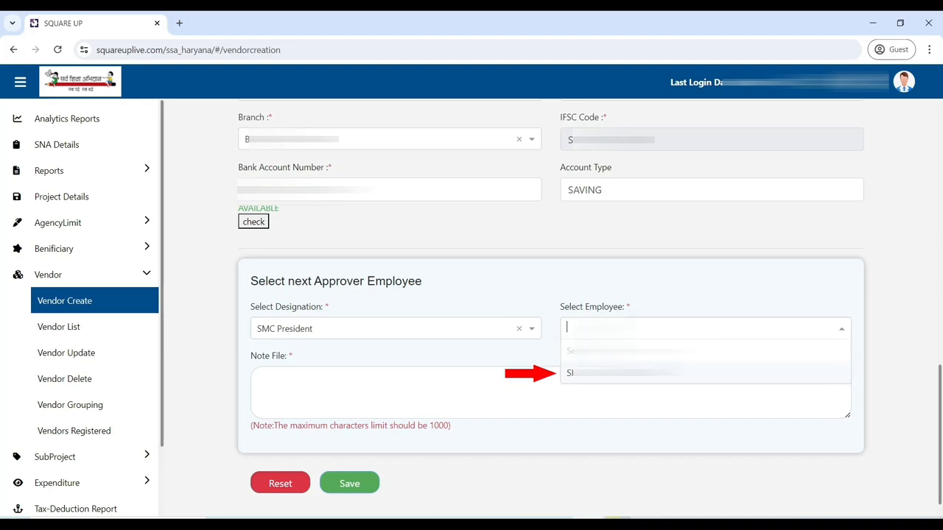
click(607, 374)
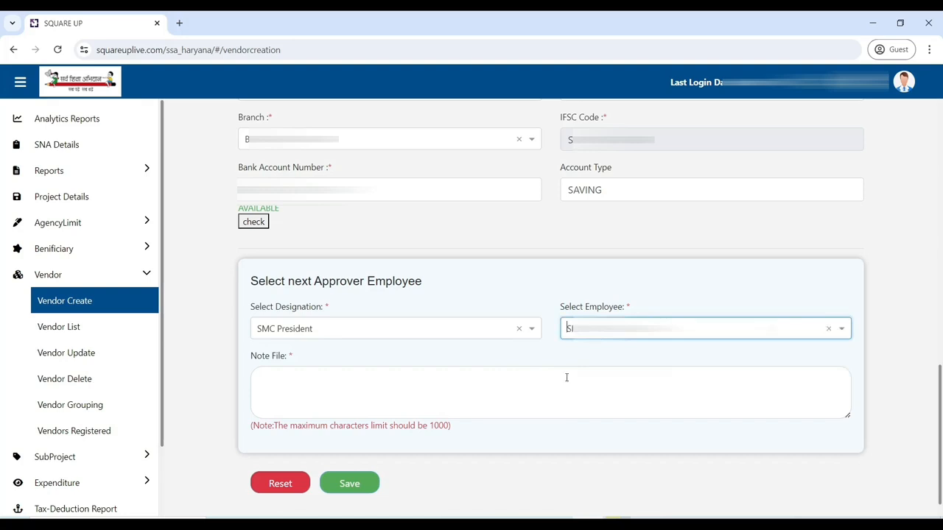
click(467, 392)
scroll(390, 371, down, 1)
text(DET)
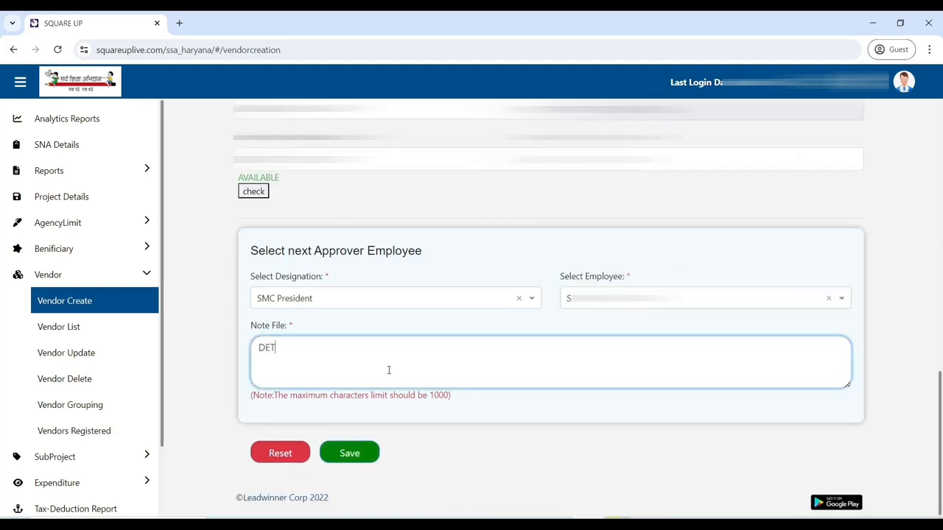
text(AILS OK PLEASE AP)
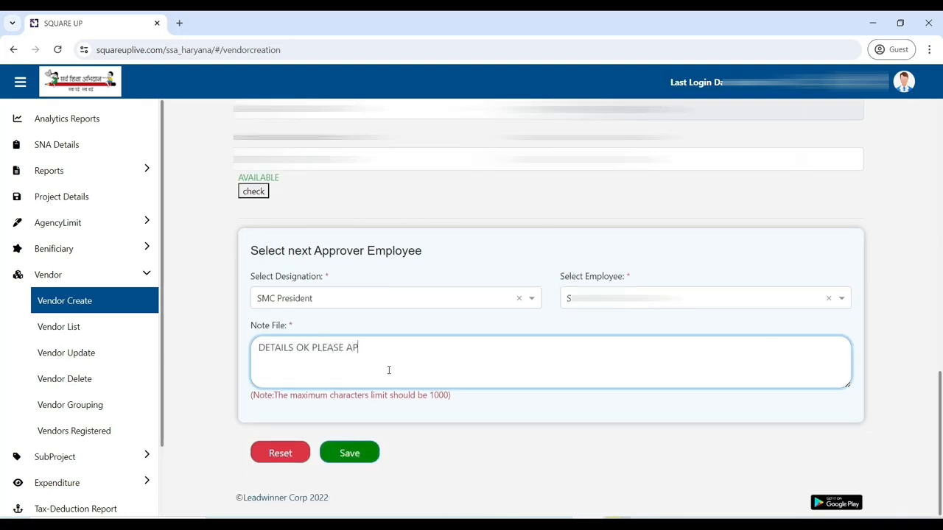
text(PROVE)
Step: Save the new vendor record with the green Save button
click(346, 453)
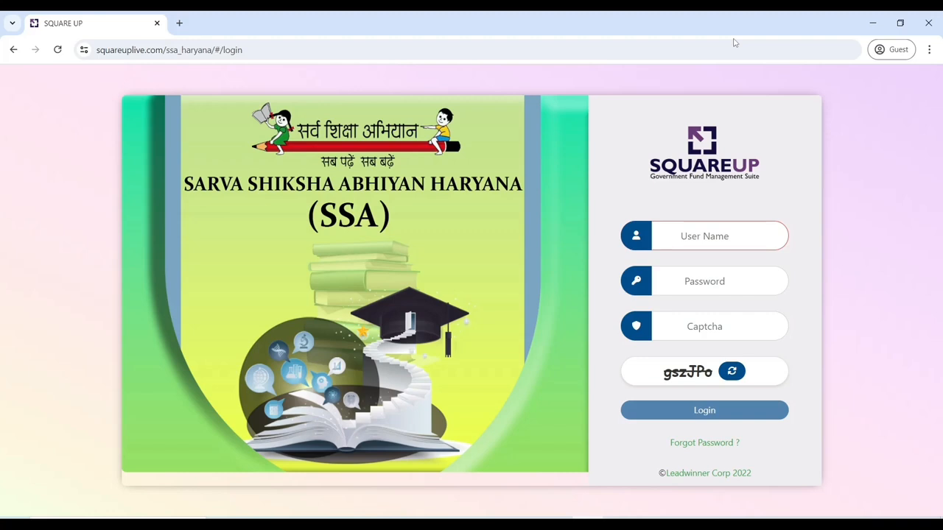
Step: Sign in with the second account's user name, password and the displayed captcha
click(711, 242)
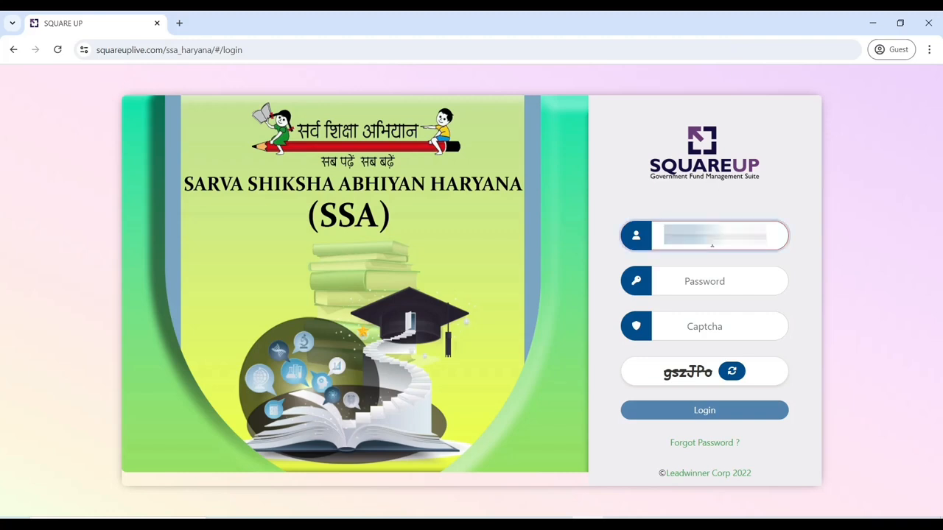
click(711, 282)
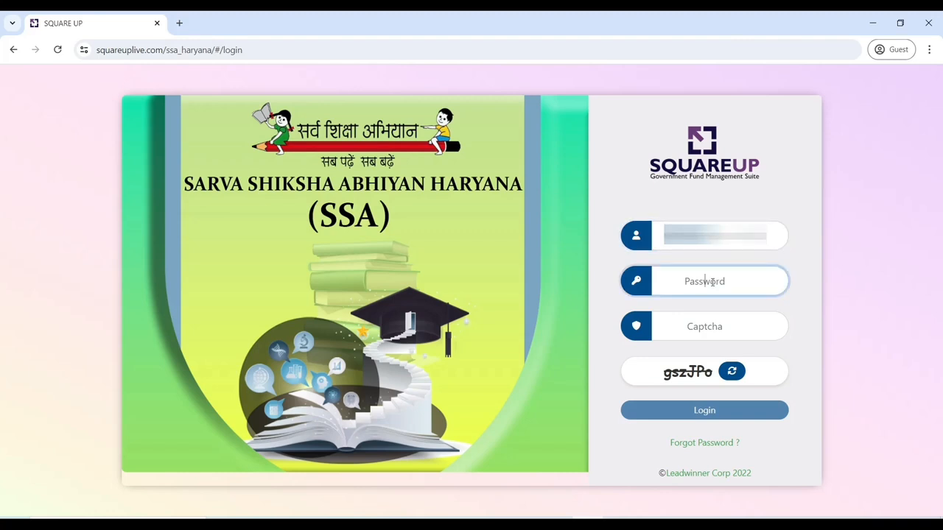
text(••••••••)
click(721, 318)
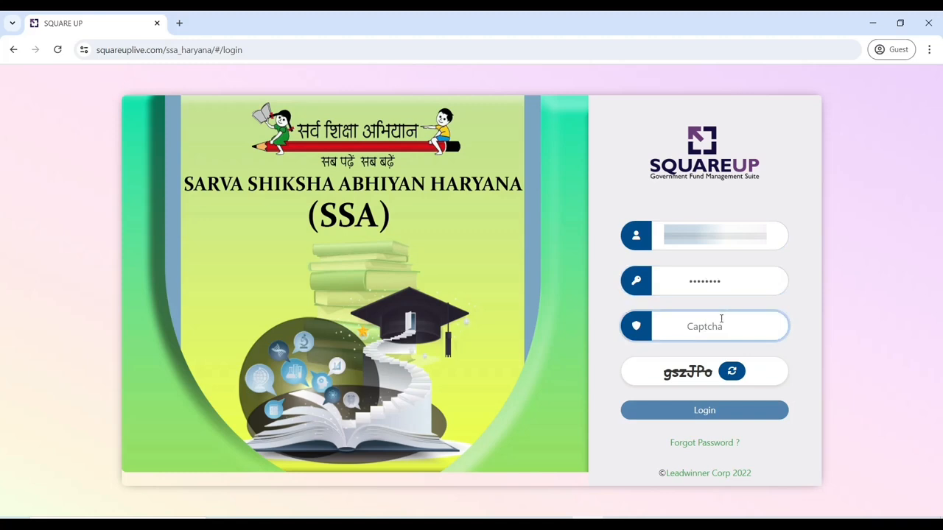
text(gszJPo)
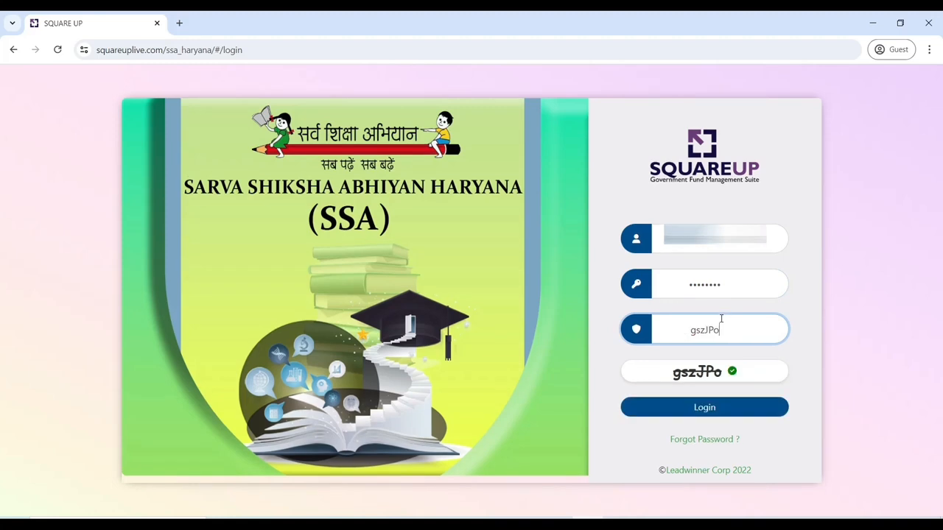
click(711, 414)
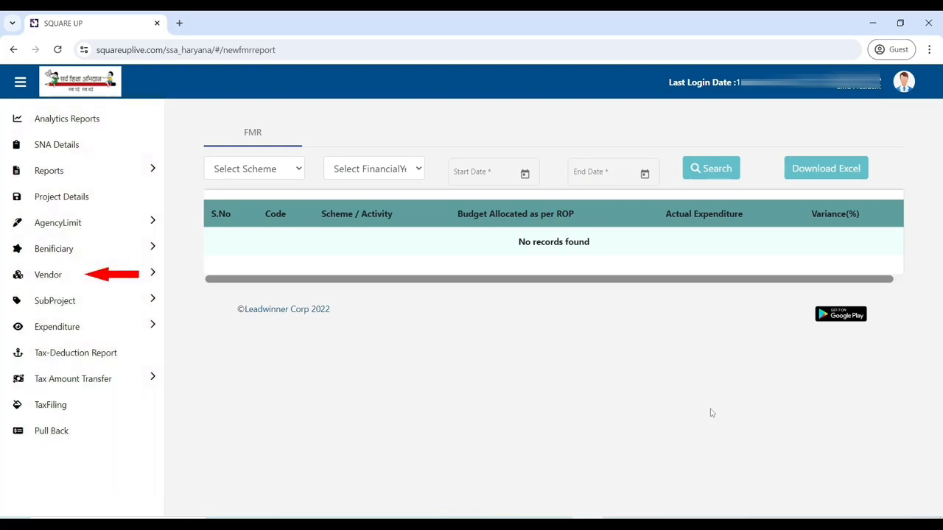
Step: Open the submitted vendor's details via its vendor code link in the Vendor List
click(147, 275)
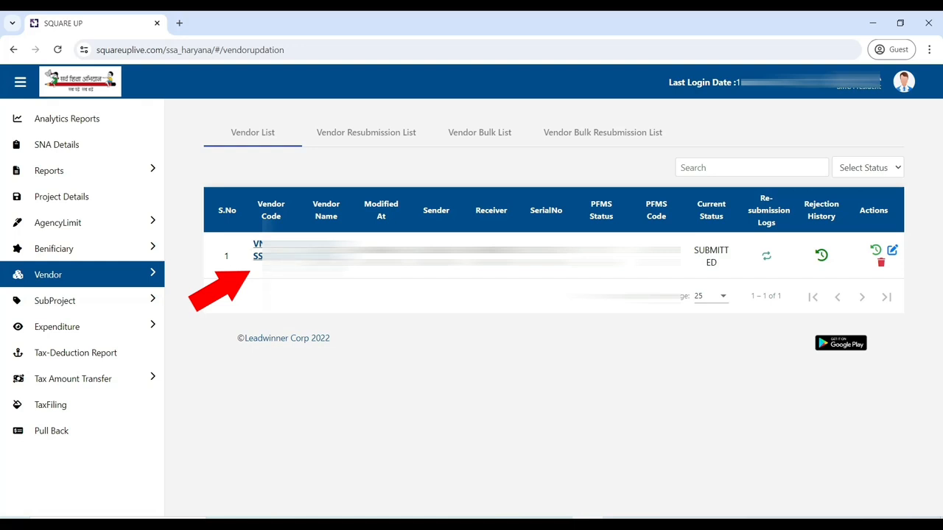
click(258, 254)
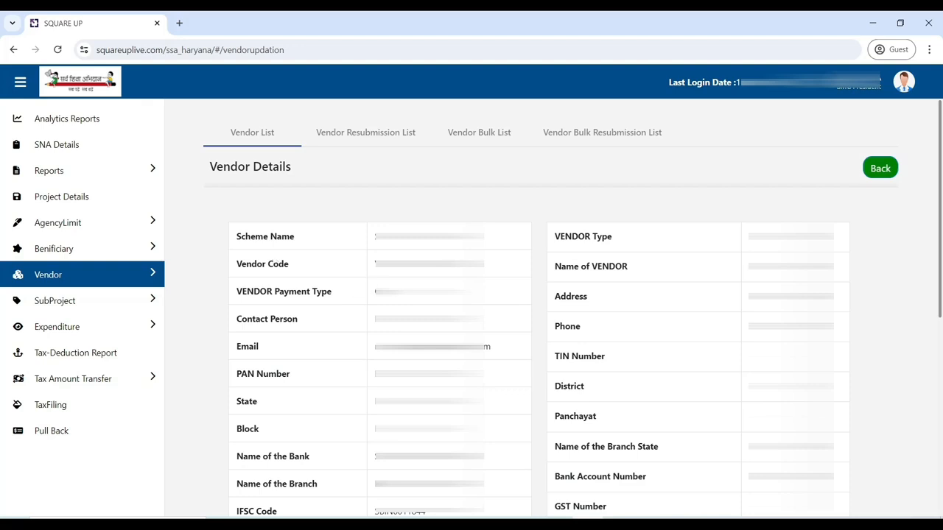
scroll(538, 310, down, 3)
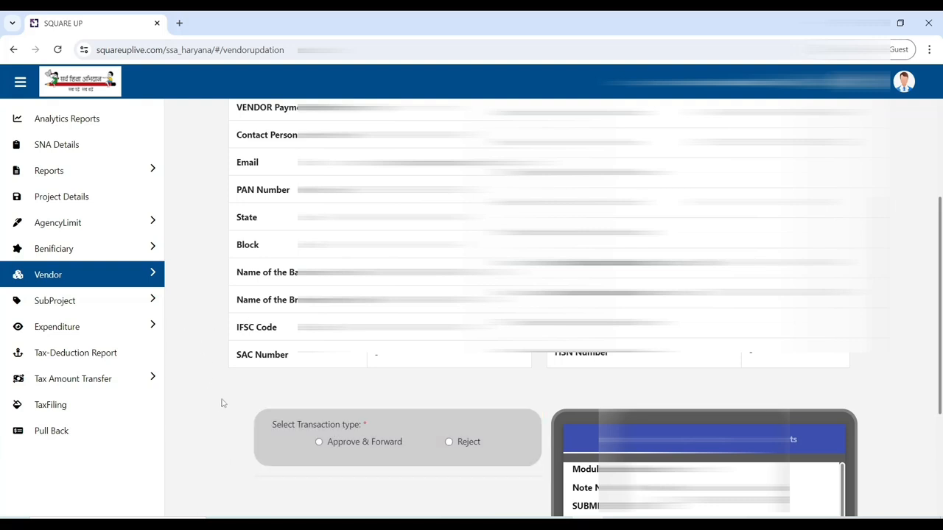
Step: Choose Approve & Forward, search 'ESH' to set designation ESHM, and pick the ESHM employee
click(319, 443)
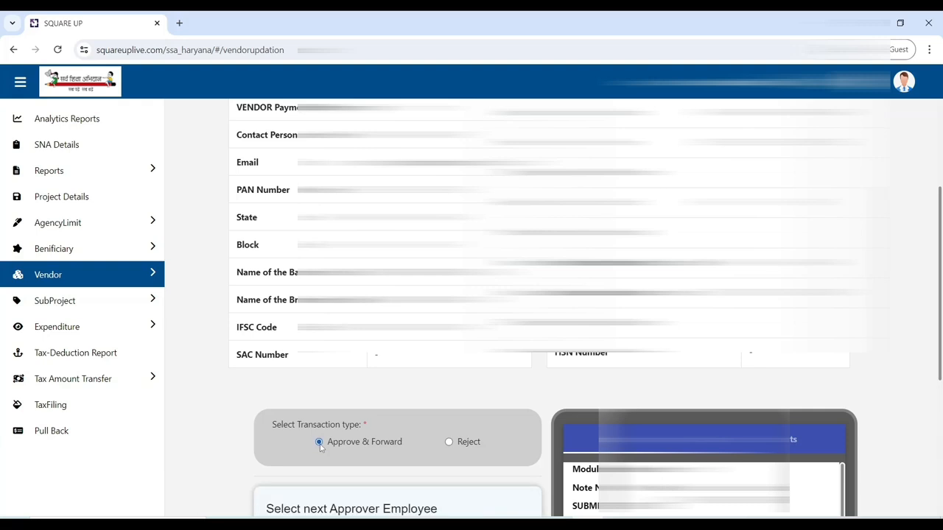
scroll(321, 448, down, 4)
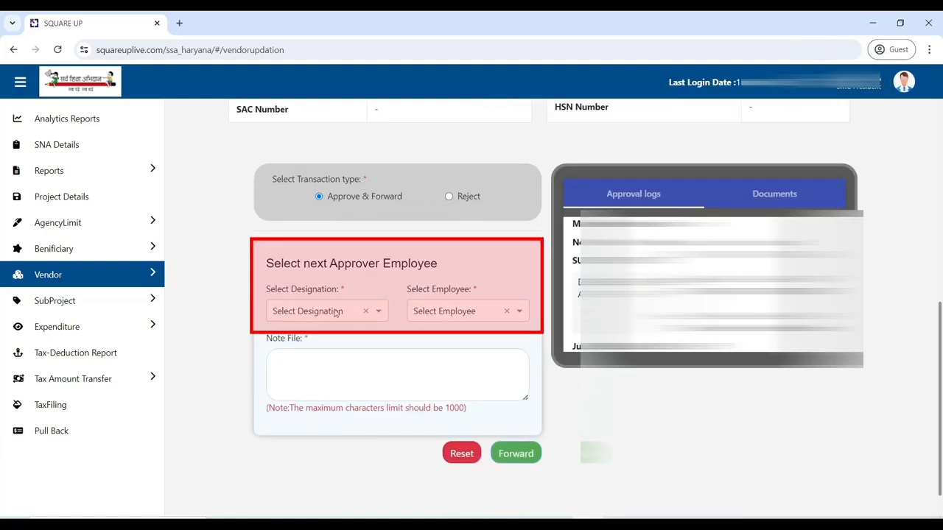
click(335, 311)
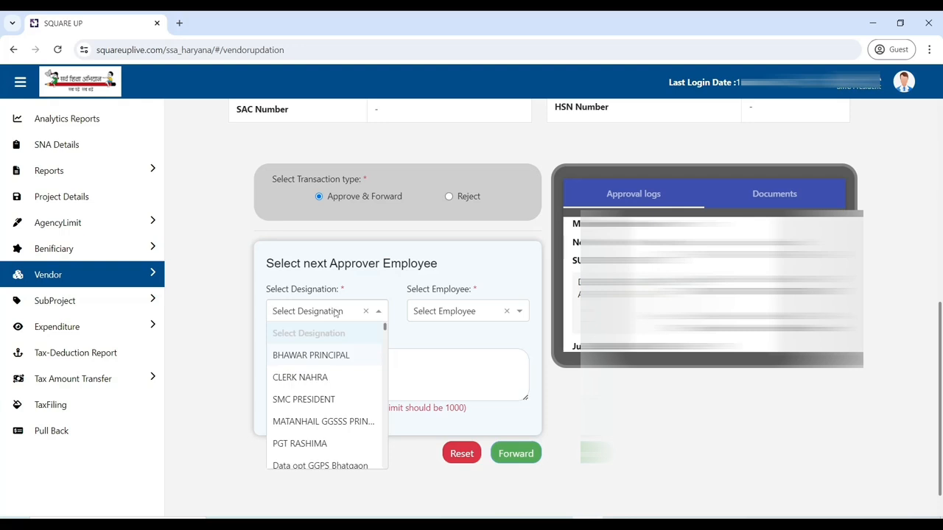
text(ESH)
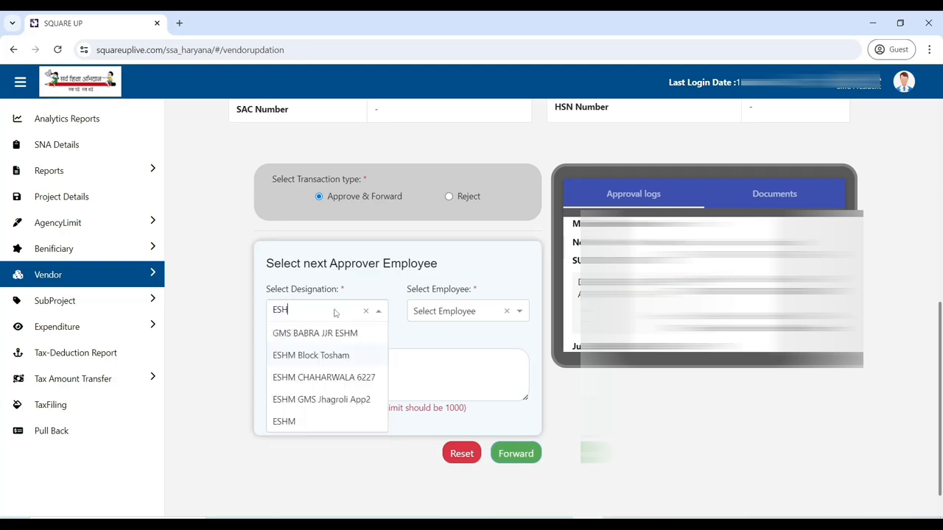
click(321, 421)
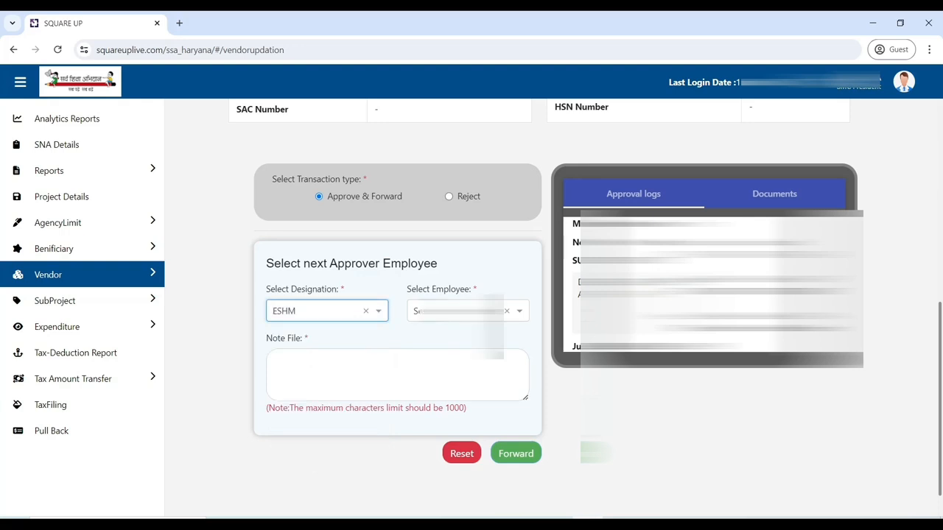
click(467, 311)
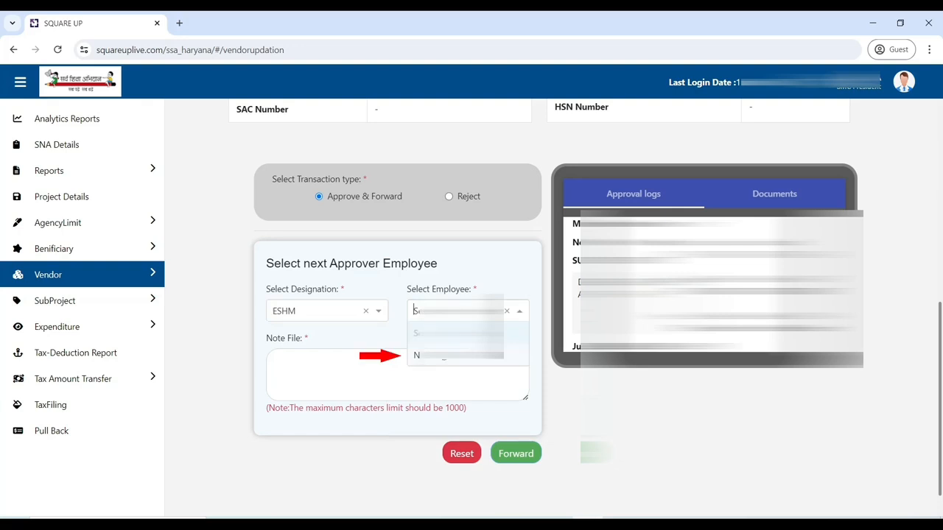
click(443, 356)
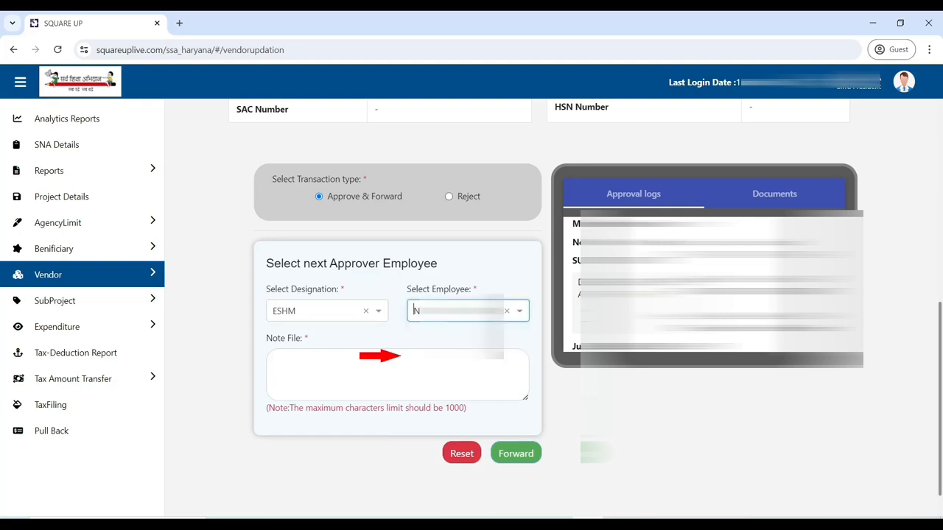
click(399, 376)
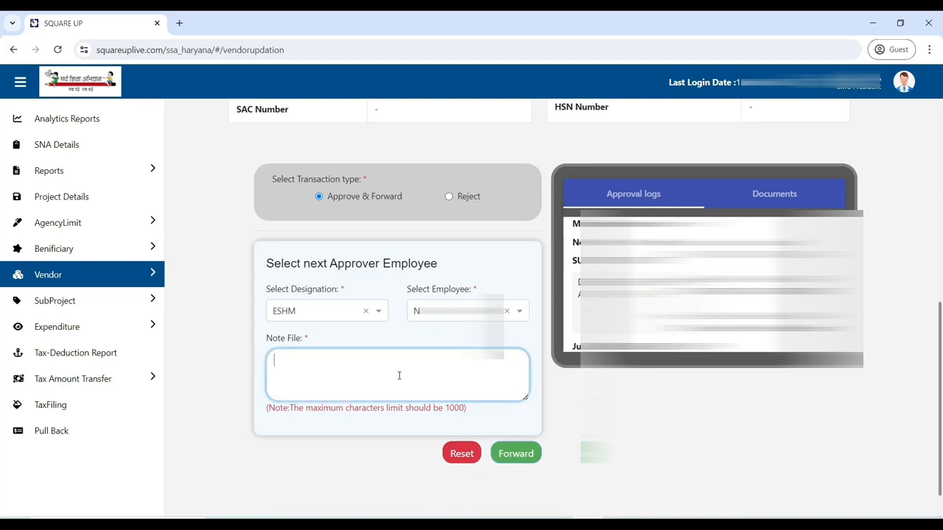
Step: Write the note 'DETAILS OK KINDLY APPROVE IT' and forward the record, confirming with Yes
text(O)
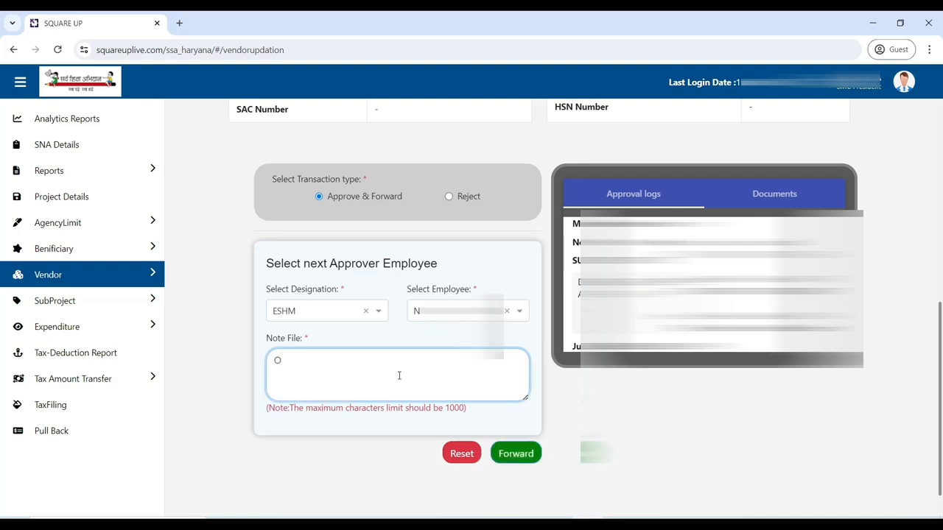
key(BackSpace)
text(DEA)
key(BackSpace)
text(TAILS OK)
text( KIO)
key(BackSpace)
text(NL)
key(BackSpace)
text(DLY APP)
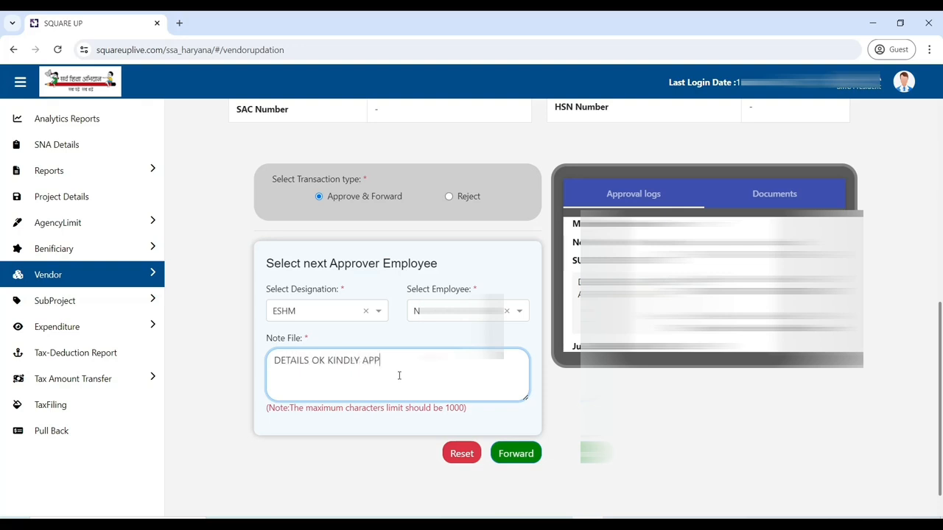
text(ROVE IT)
click(515, 454)
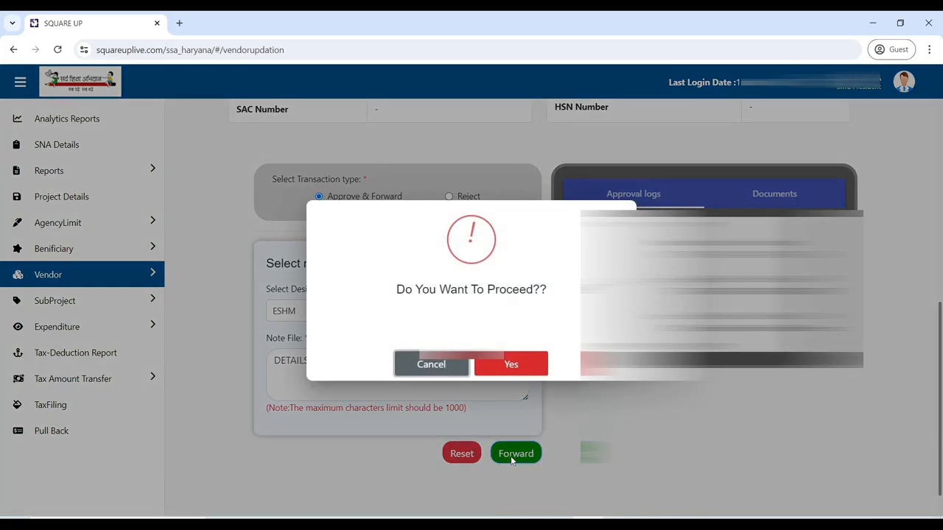
click(508, 365)
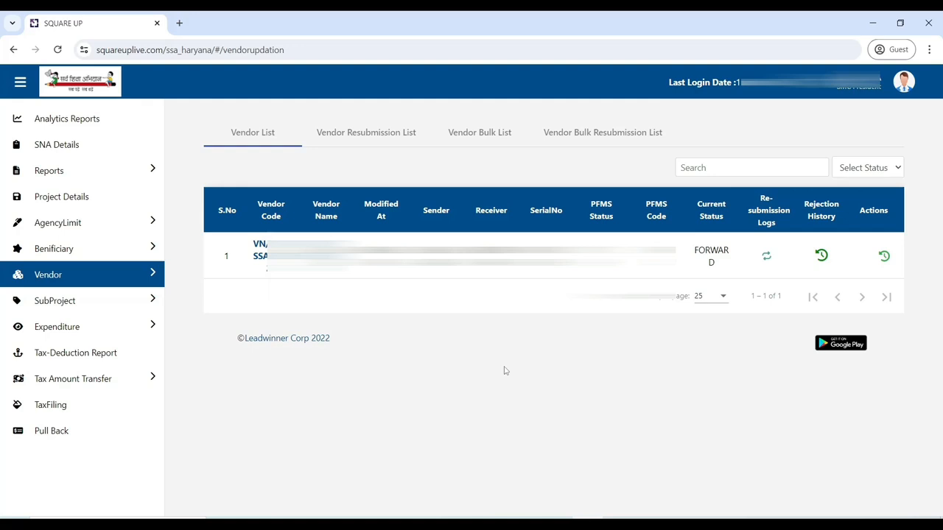
Step: Log out and sign in under the third account with its user name, password and captcha
click(899, 86)
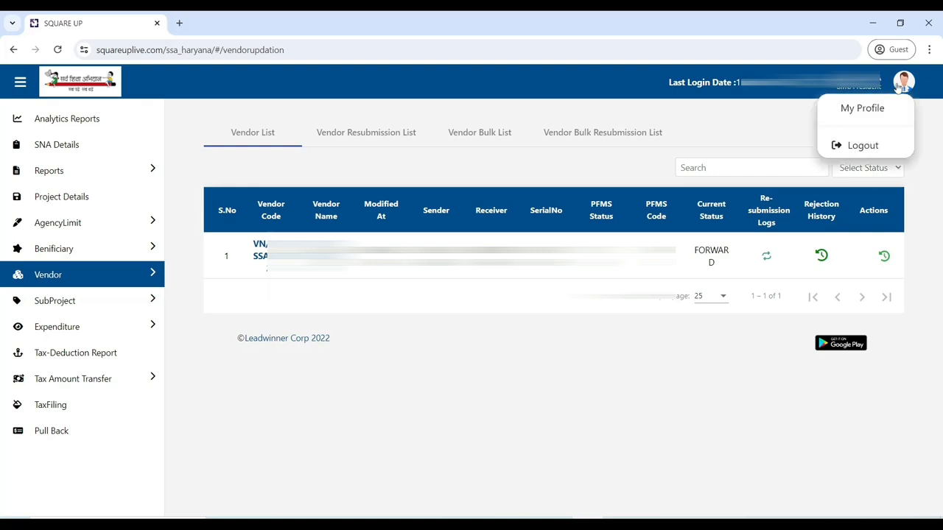
click(876, 150)
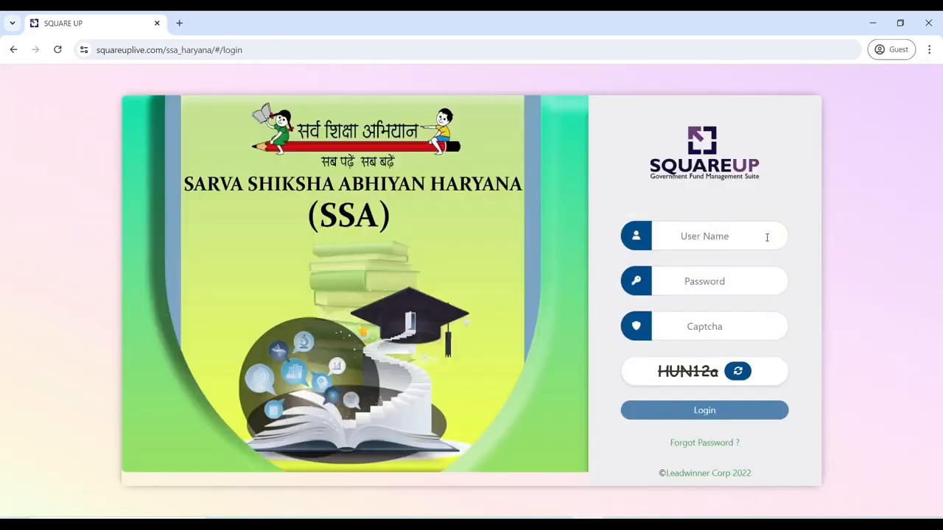
click(767, 237)
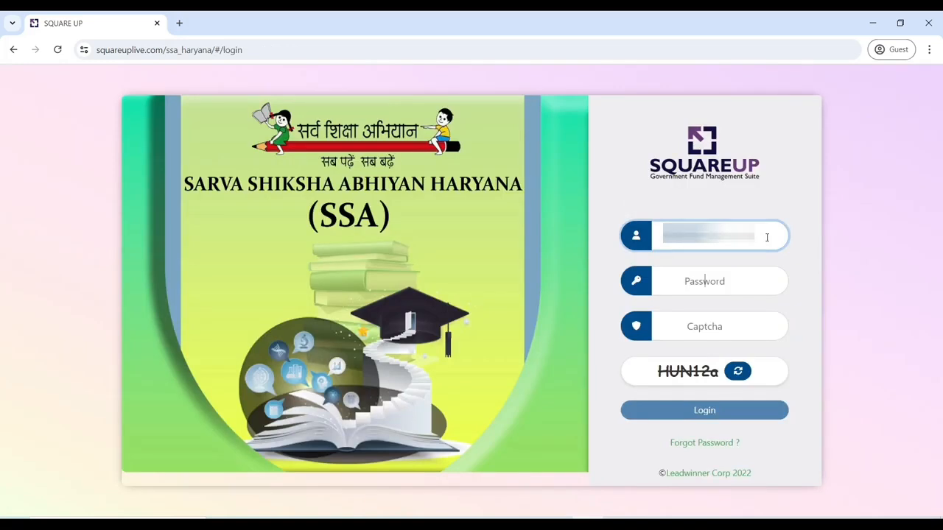
key(Tab)
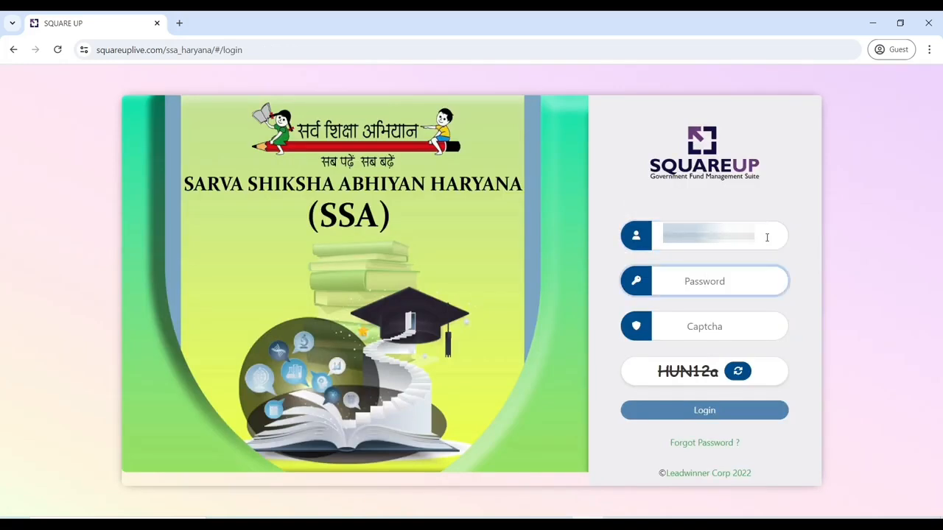
text(••••••••)
key(Tab)
text(H)
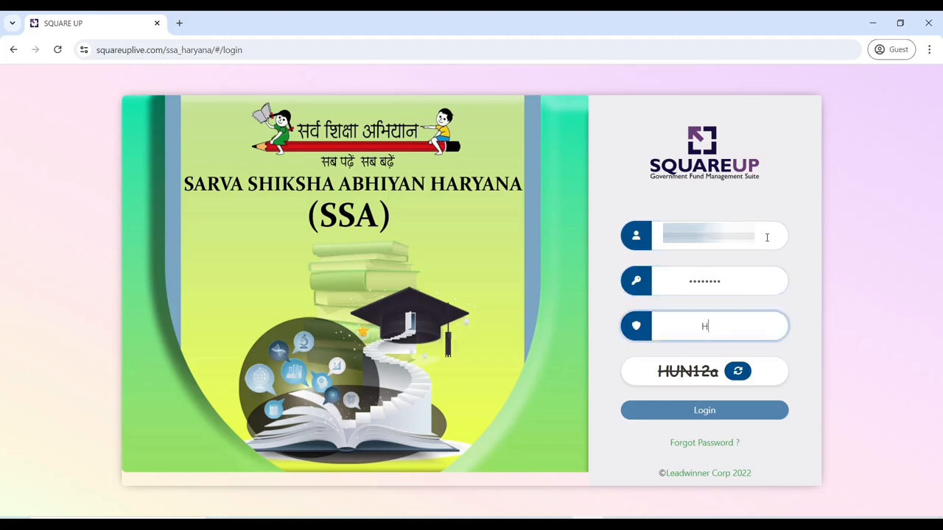
text(UN12a)
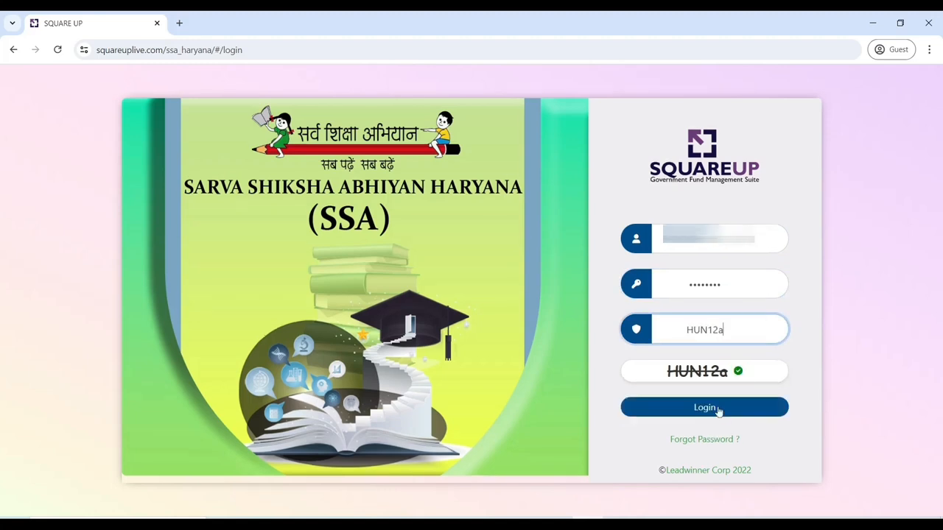
click(719, 411)
click(706, 408)
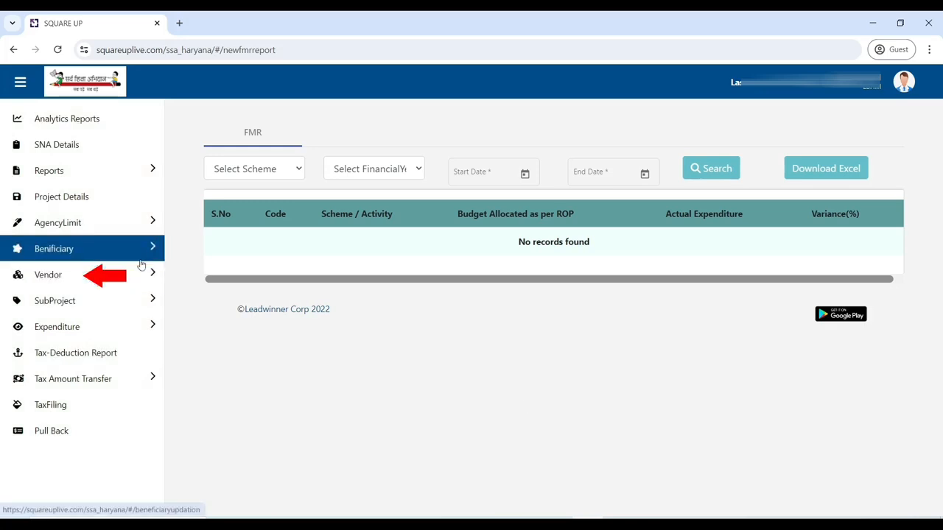
Step: Open the forwarded vendor's details via its vendor code link in the Vendor List
click(135, 285)
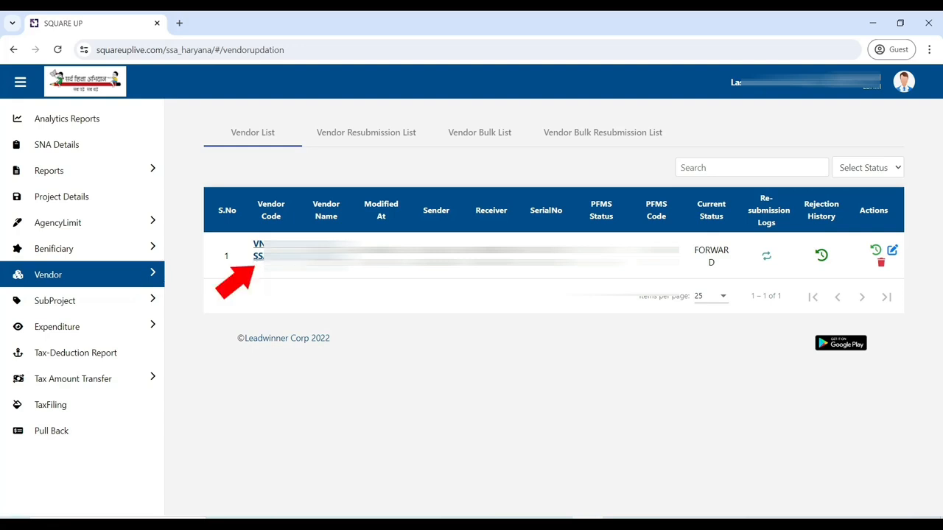
click(267, 255)
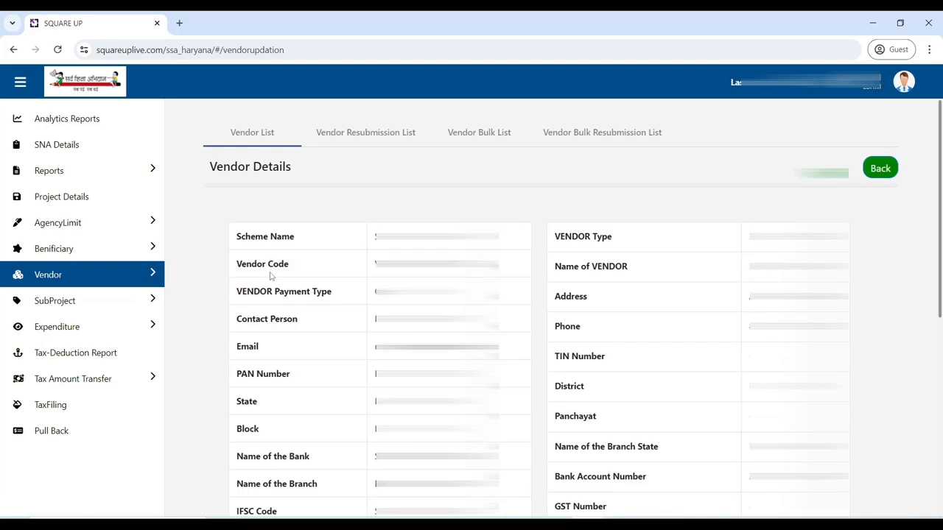
scroll(269, 273, down, 3)
scroll(270, 276, down, 1)
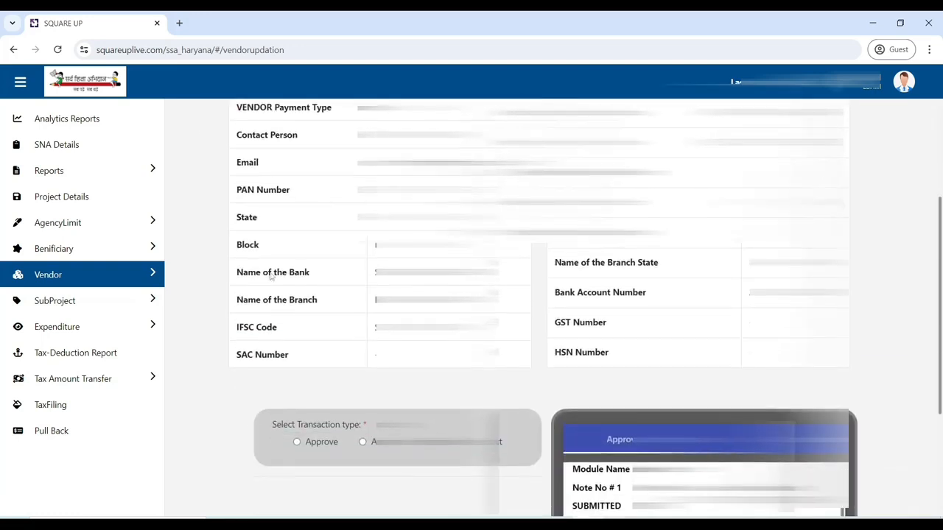
scroll(270, 274, down, 1)
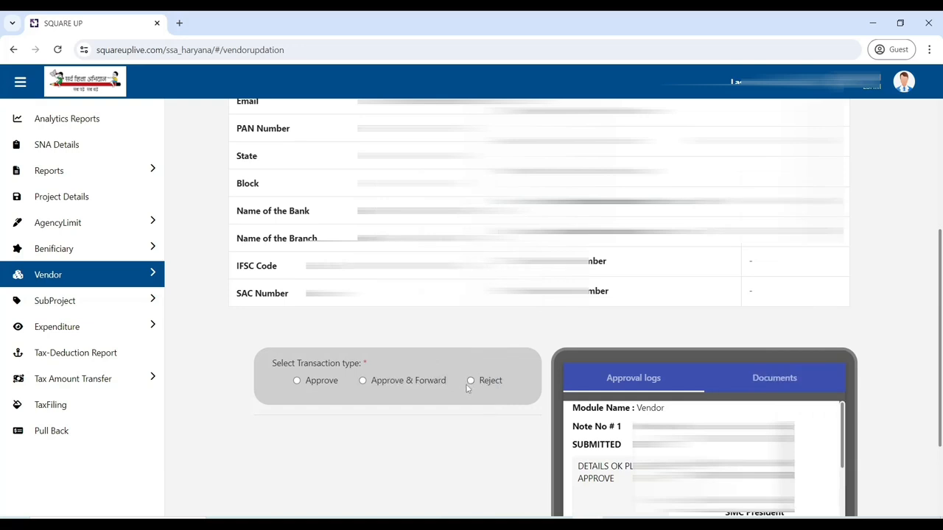
Step: Select Approve and verify it by entering the one-time password received
click(297, 382)
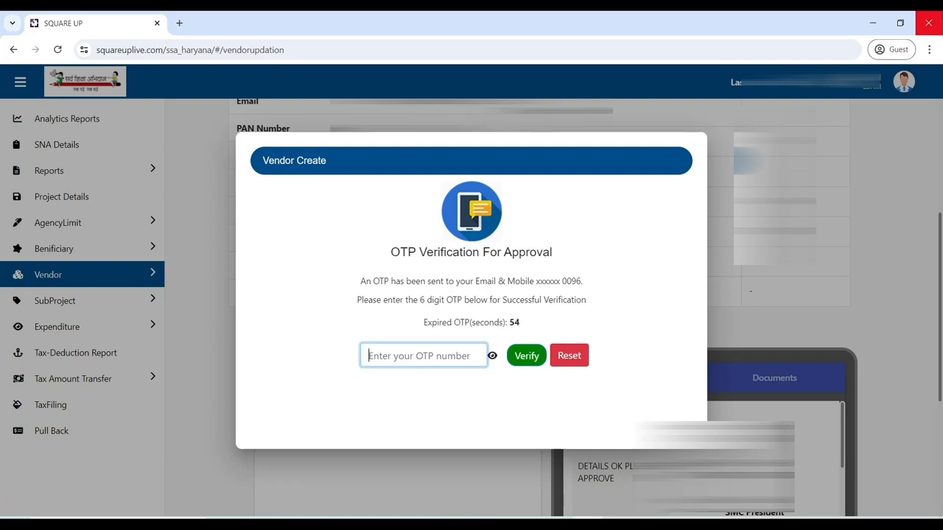
text(•••)
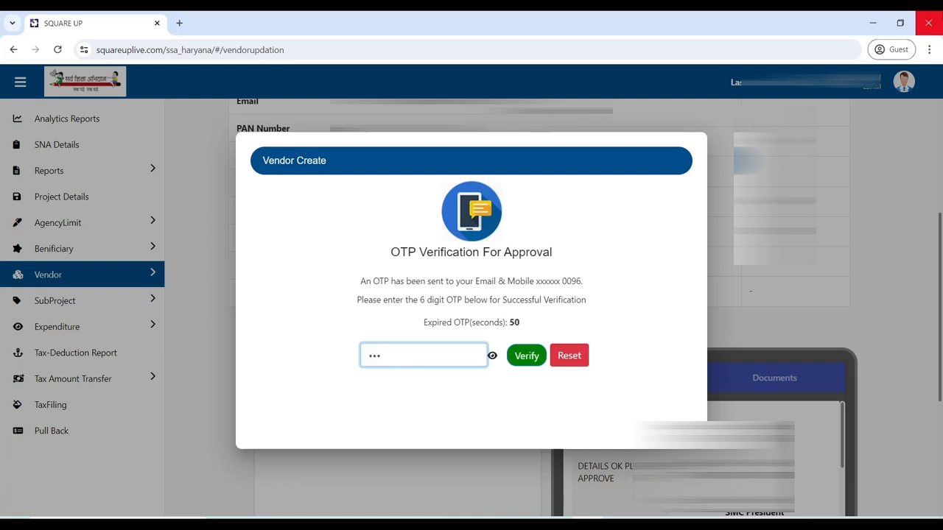
text(•••)
click(532, 360)
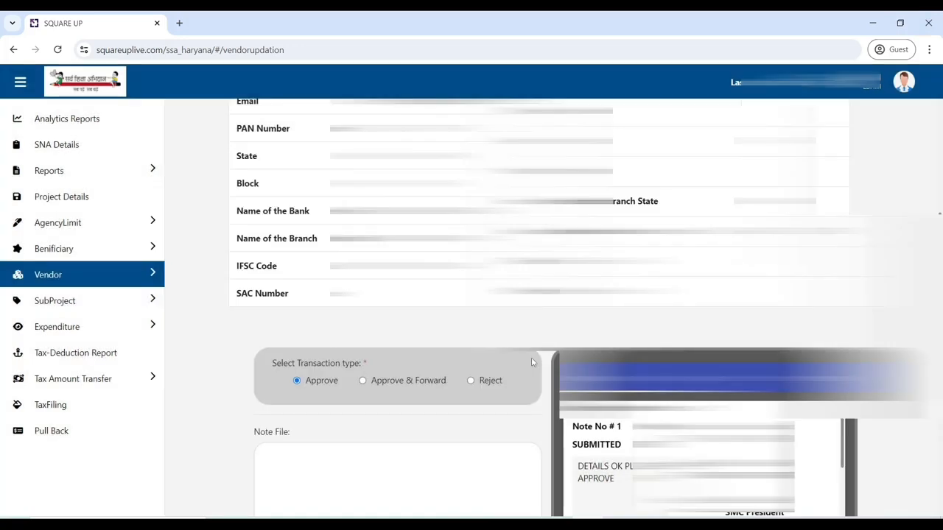
Step: Enter 'VERIFIED' in the vendor's Note File box and set the transaction type to Approve
scroll(450, 384, down, 3)
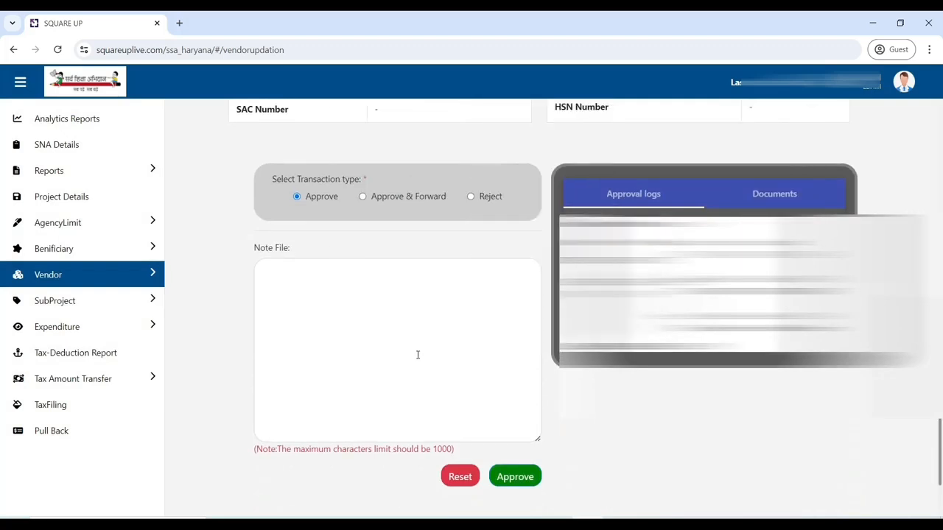
click(418, 356)
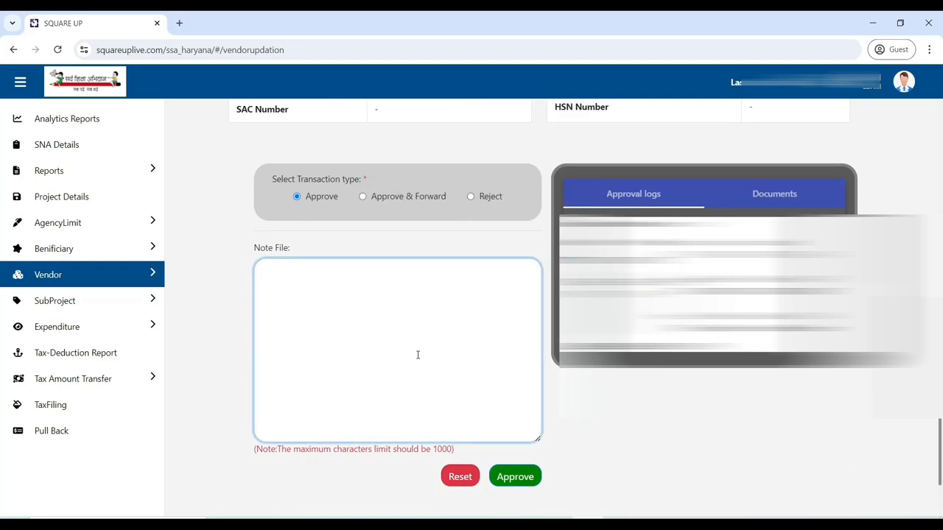
text(VERIFIED)
click(515, 477)
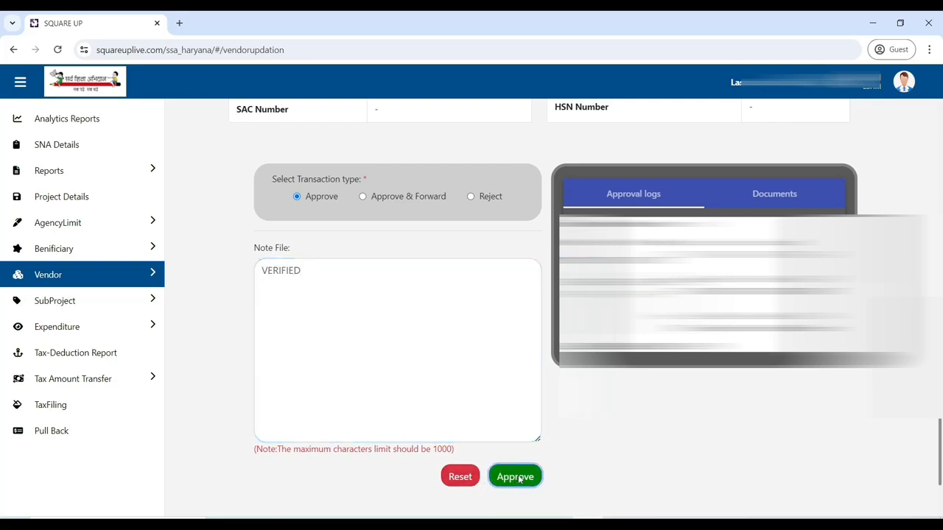